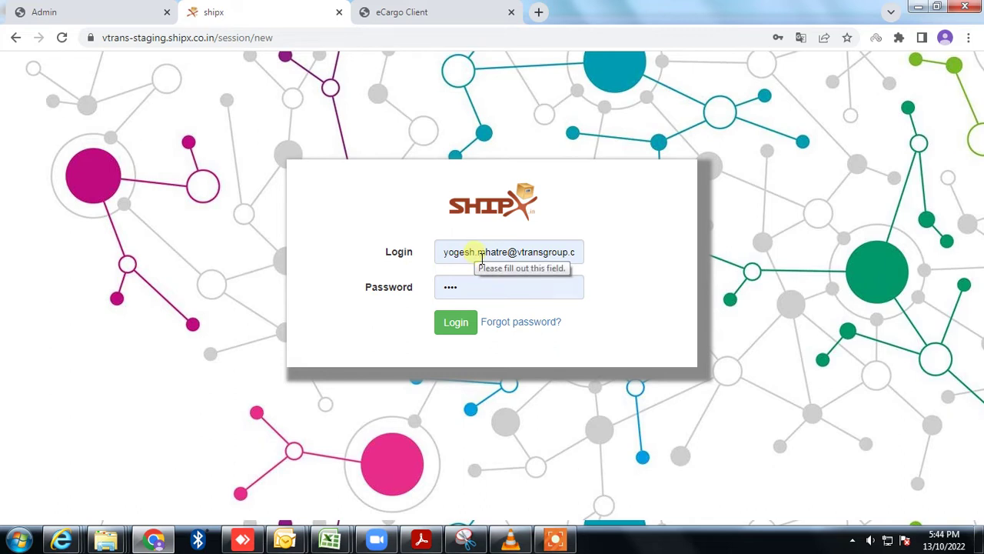
# Step: Log in with the prefilled credentials and open the customer invoices list
pyautogui.click(469, 332)
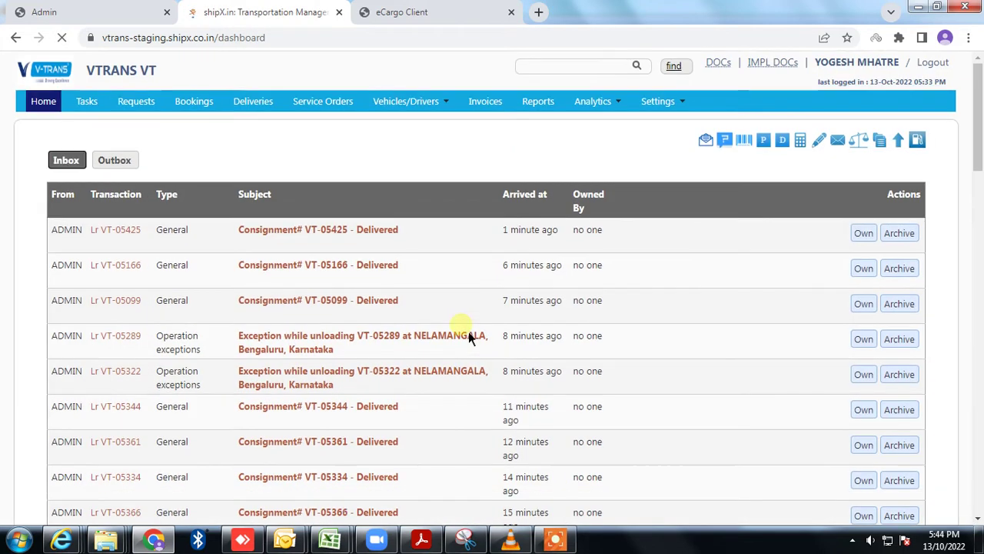
pyautogui.click(487, 112)
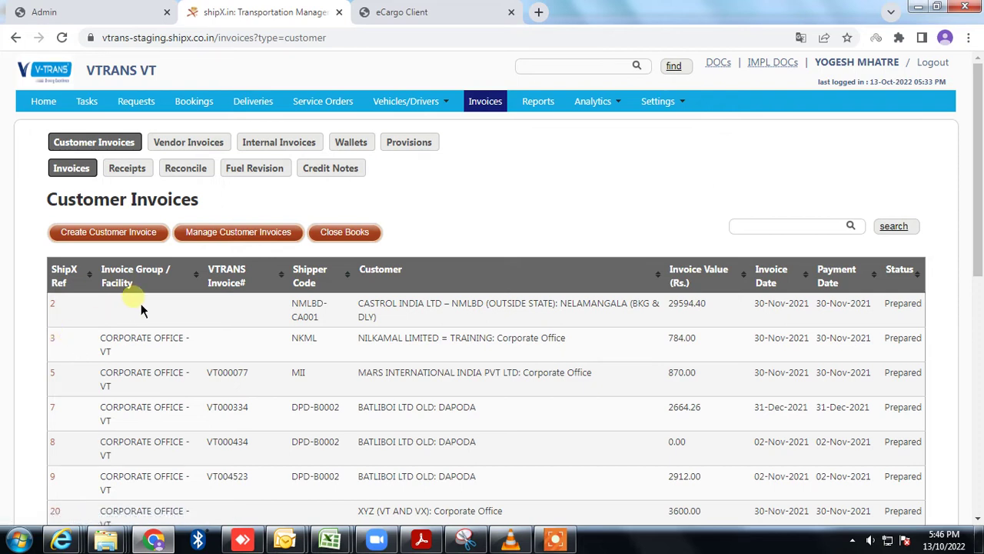
# Step: Go to page 265 of the customer invoices and examine the invoice group or facility of the entries
pyautogui.scroll(-4, 154, 306)
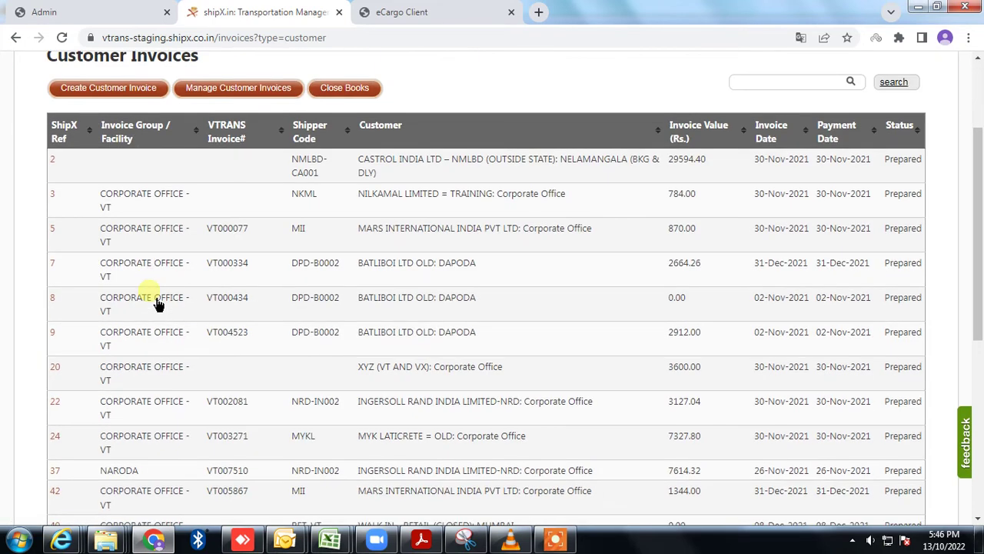
pyautogui.scroll(-2, 156, 303)
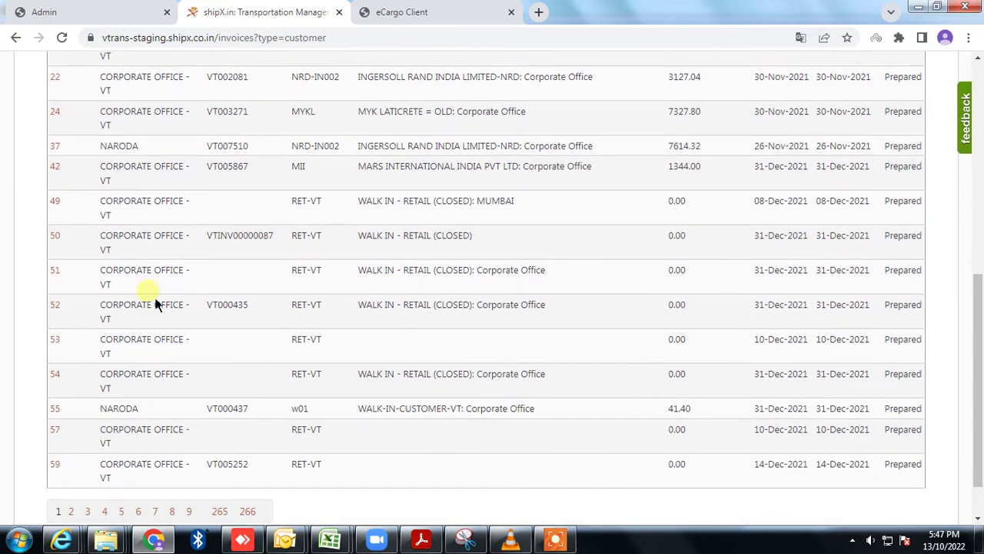
pyautogui.click(219, 480)
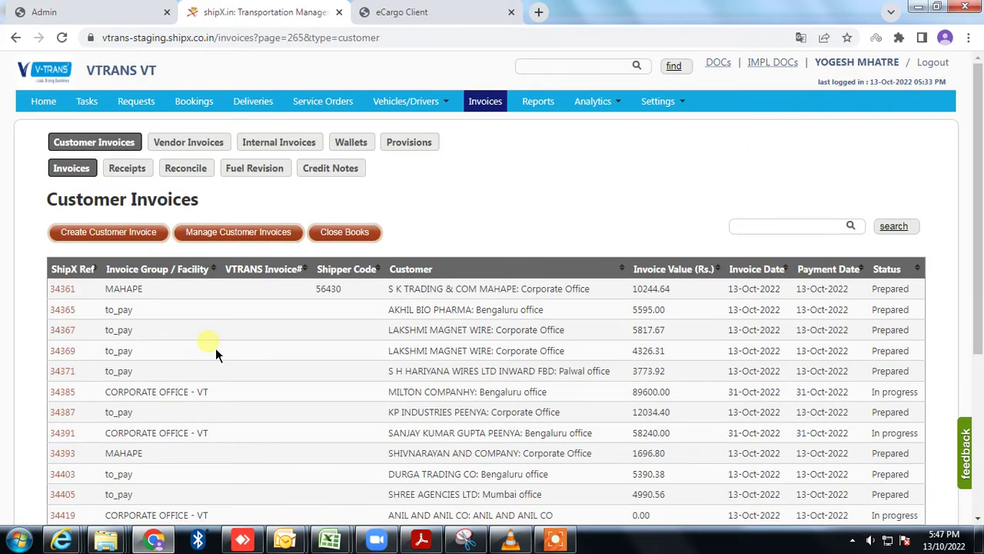
pyautogui.scroll(-1, 215, 348)
pyautogui.scroll(-3, 159, 246)
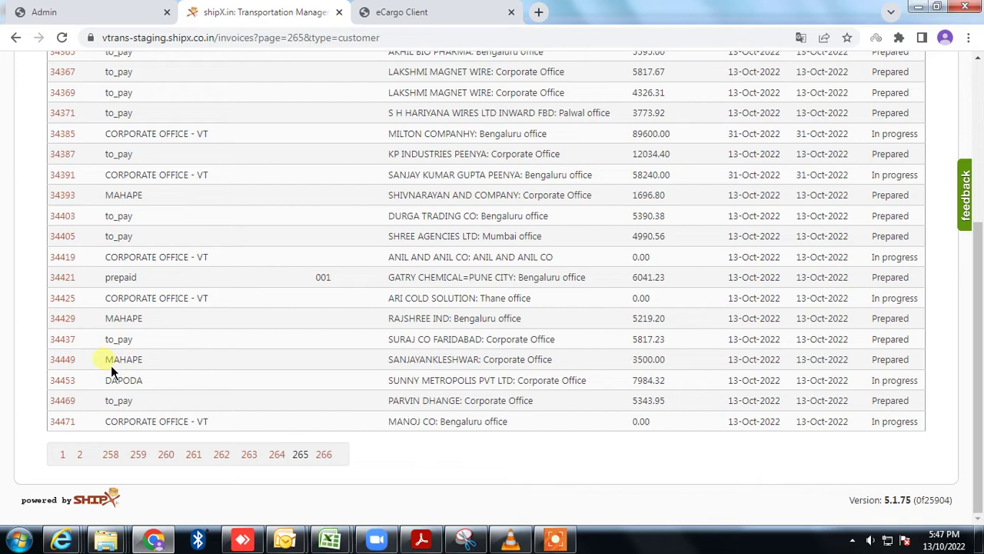
pyautogui.moveTo(104, 359); pyautogui.dragTo(155, 365)
pyautogui.scroll(4, 289, 355)
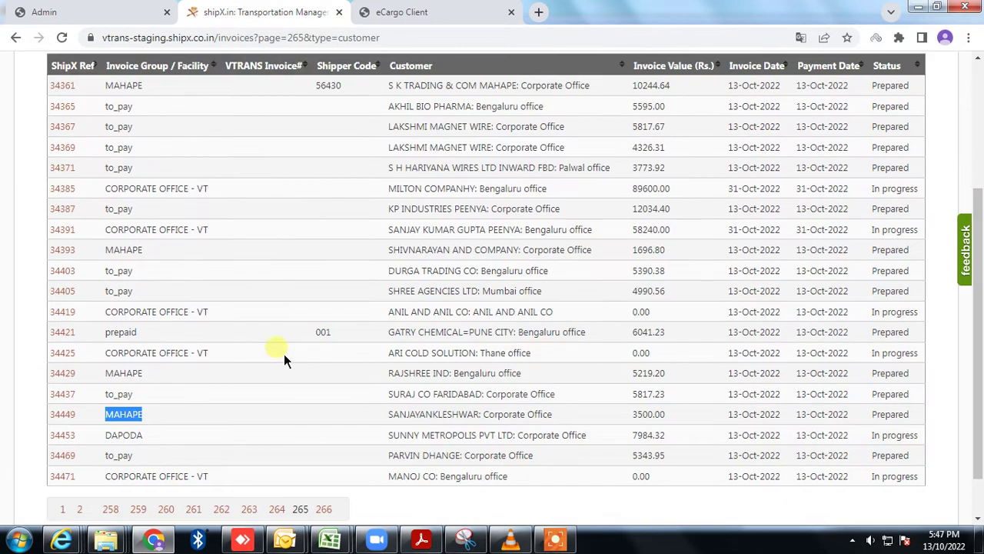
# Step: Search the customer invoices by the customer's shipper code
pyautogui.click(765, 231)
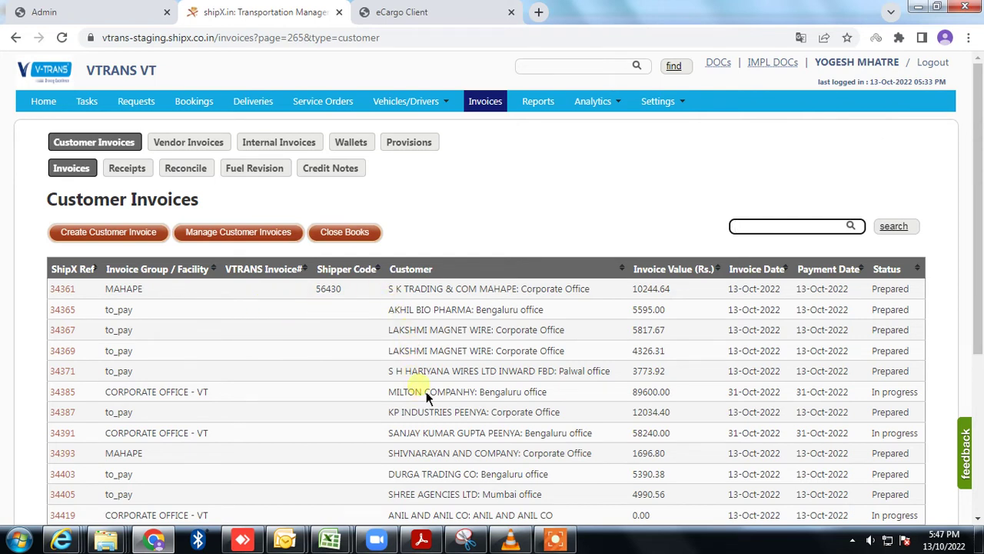
pyautogui.scroll(-2, 426, 391)
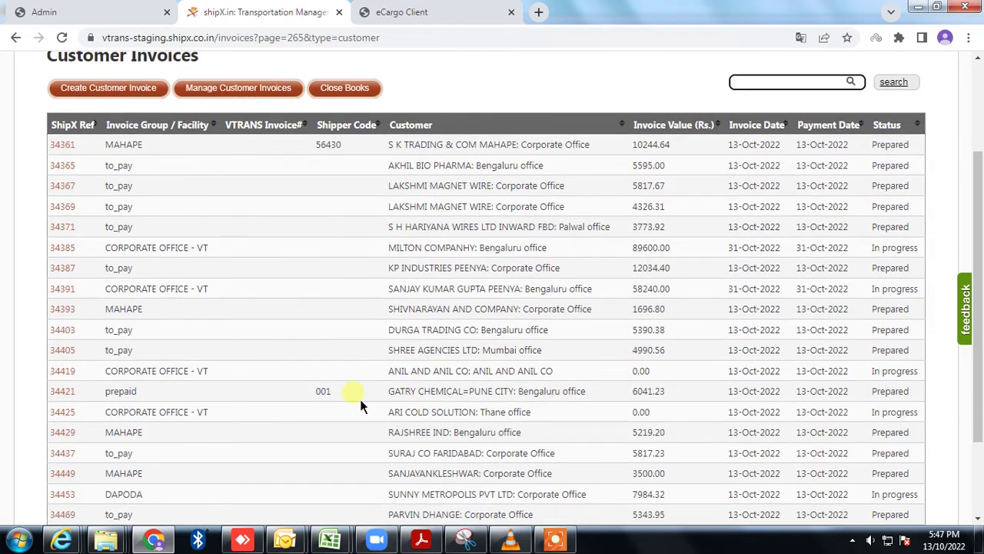
pyautogui.scroll(1, 349, 396)
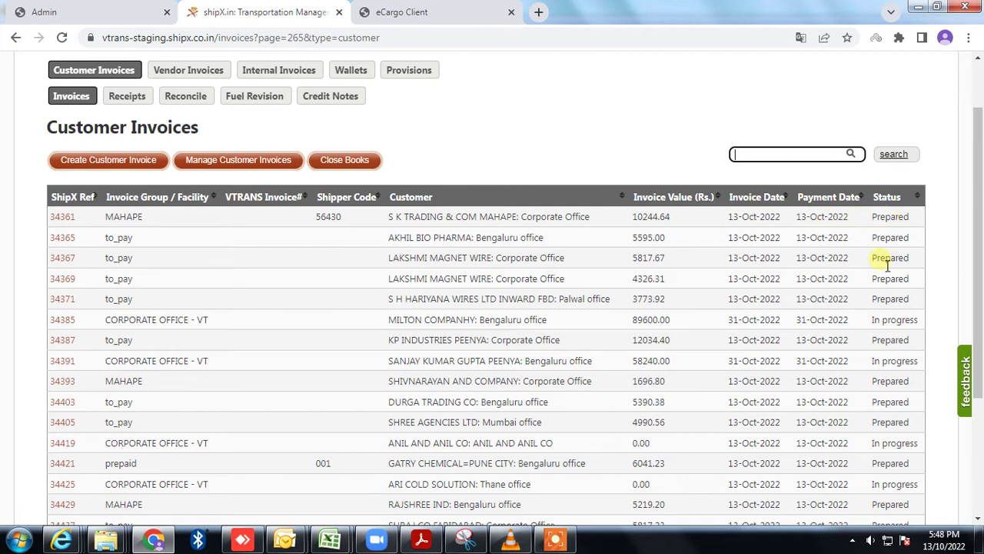
pyautogui.scroll(-2, 888, 263)
pyautogui.scroll(3, 888, 264)
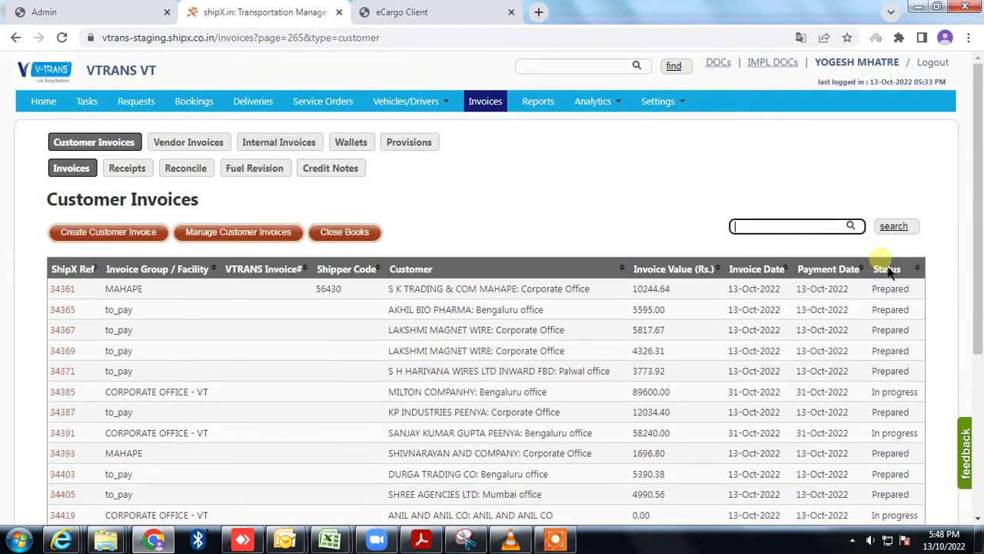
pyautogui.write('37158')
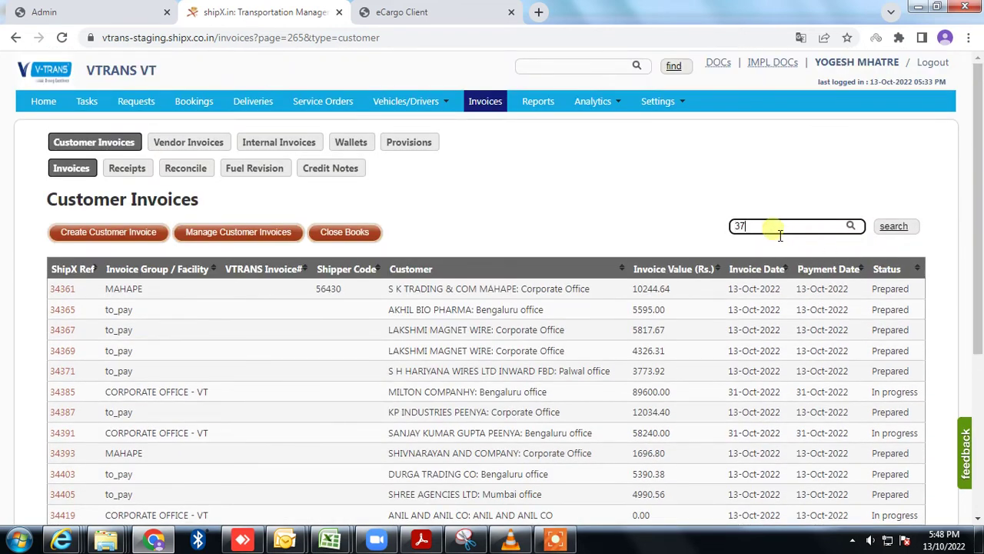
pyautogui.press('Return')
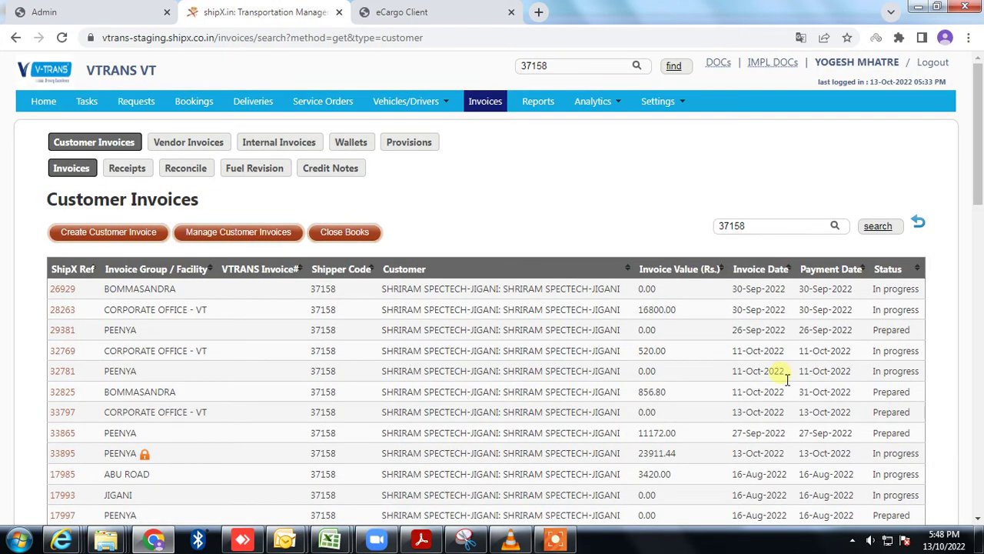
# Step: Examine the In progress, Prepared, Submitted and Closed statuses in the filtered customer invoices
pyautogui.scroll(-1, 821, 337)
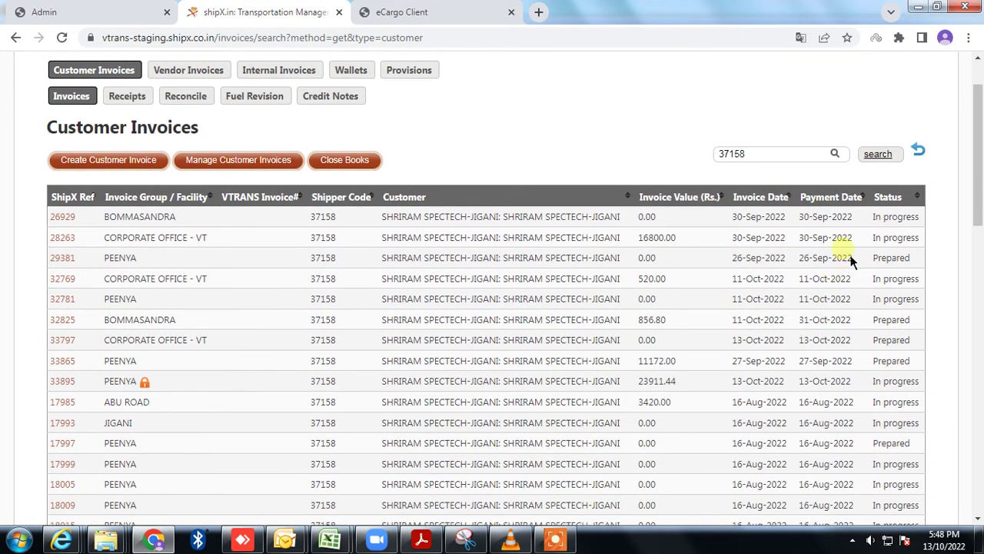
pyautogui.moveTo(871, 217); pyautogui.dragTo(921, 224)
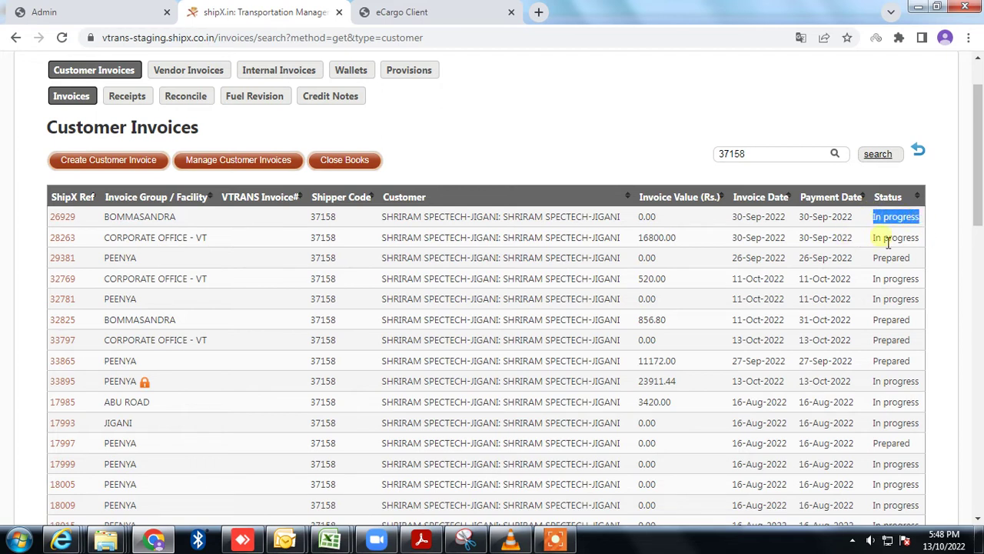
pyautogui.moveTo(921, 263); pyautogui.dragTo(879, 263)
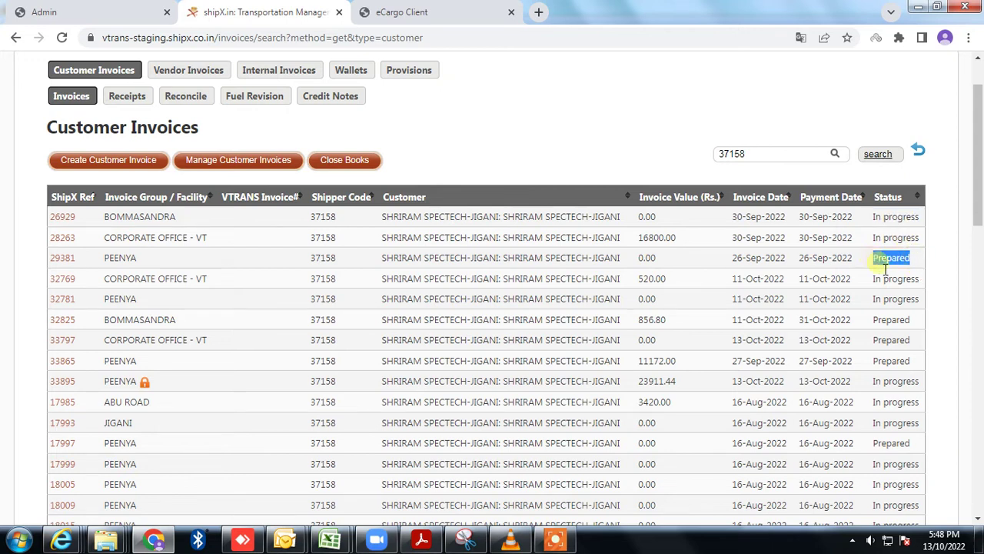
pyautogui.click(921, 267)
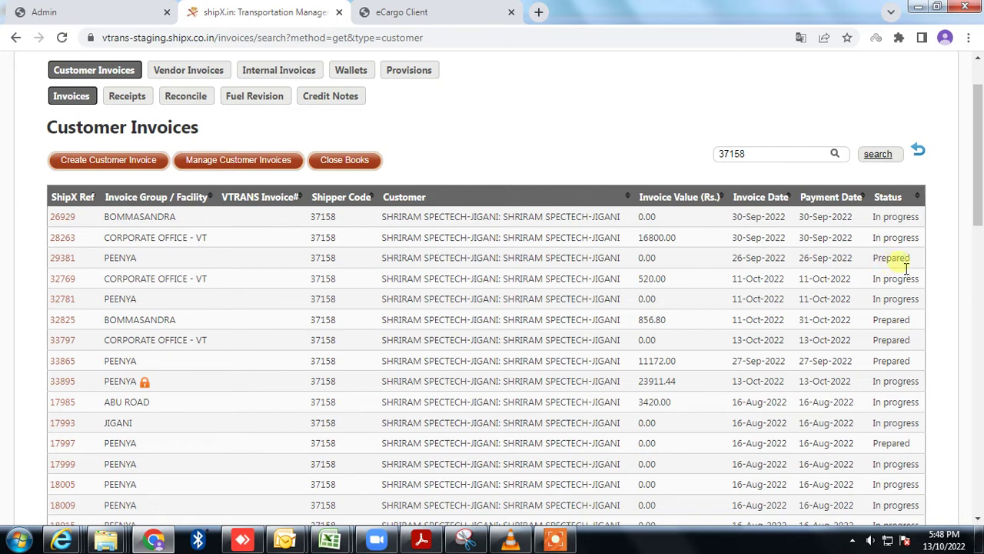
pyautogui.scroll(-6, 906, 268)
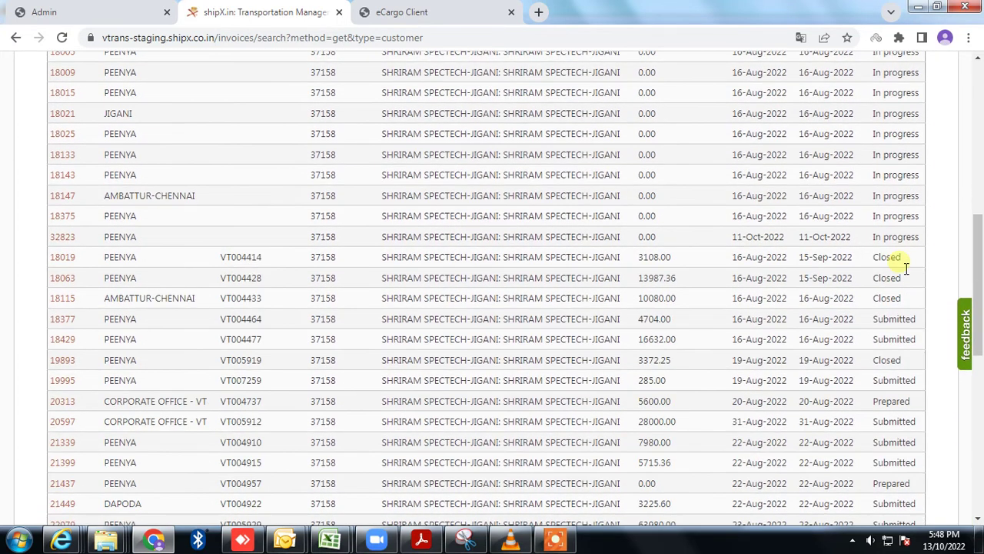
pyautogui.doubleClick(878, 324)
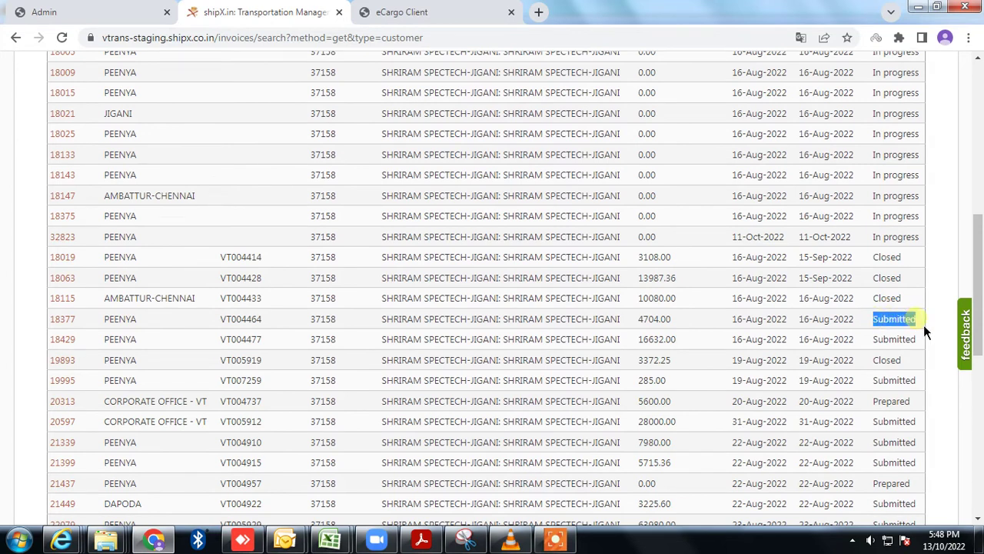
pyautogui.scroll(-1, 924, 325)
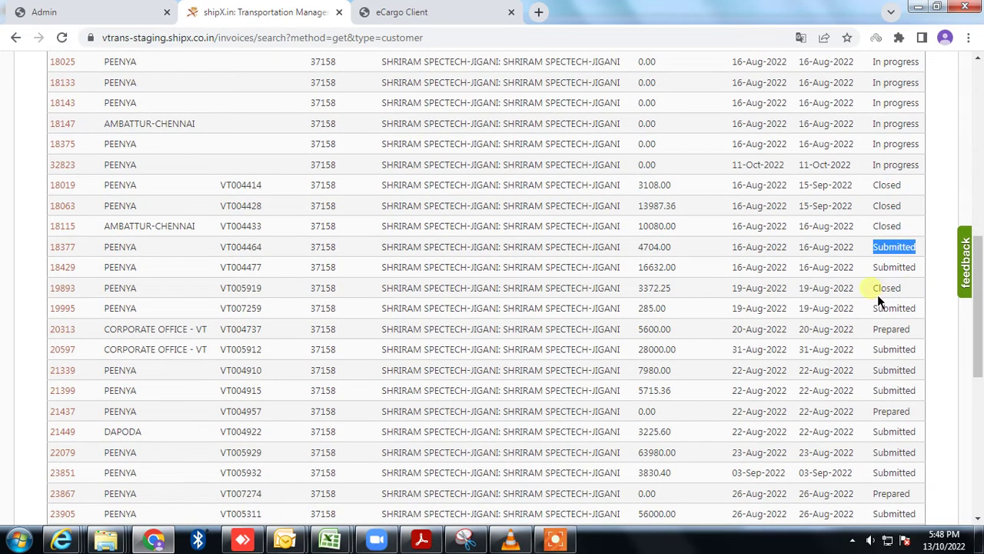
pyautogui.moveTo(878, 293); pyautogui.dragTo(907, 295)
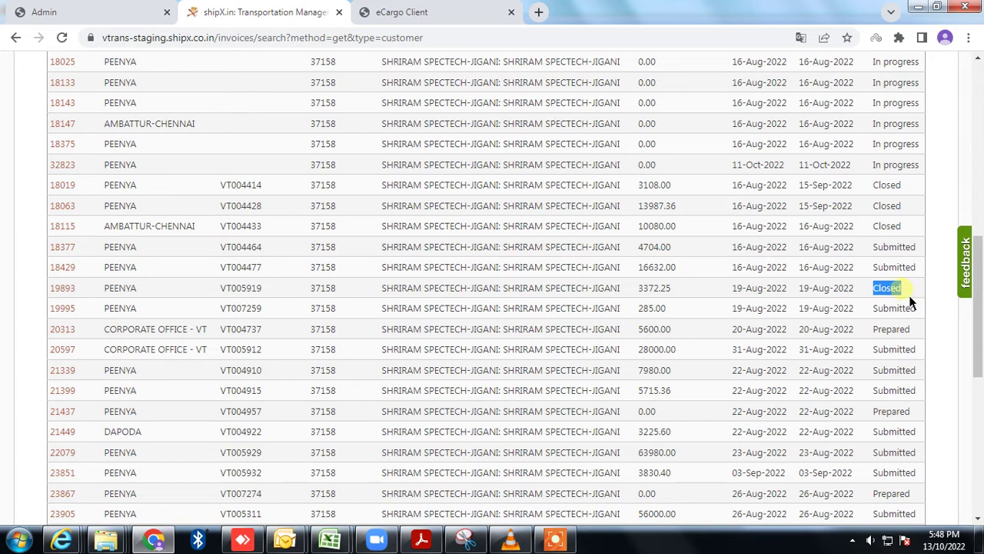
pyautogui.click(901, 295)
pyautogui.scroll(6, 901, 295)
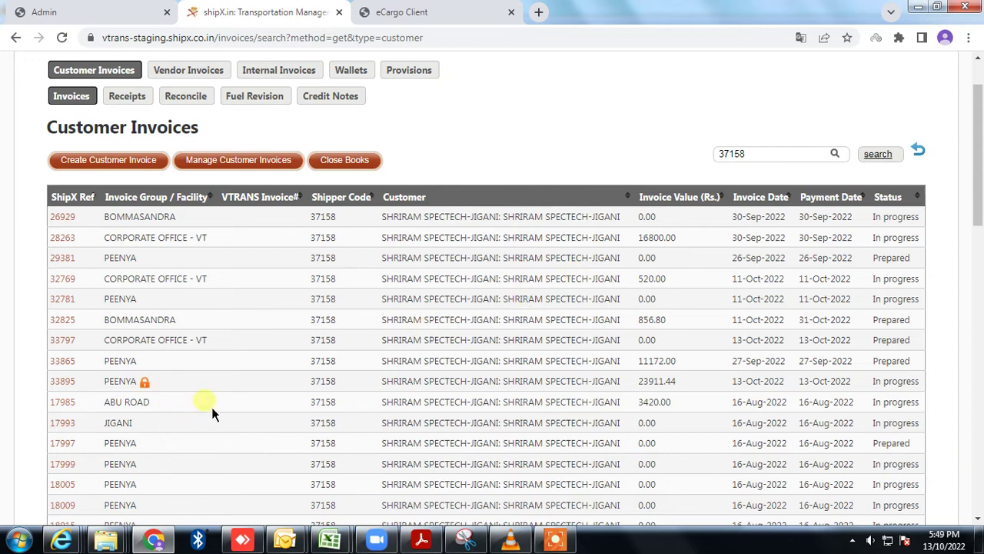
# Step: Open the in-progress ABU ROAD invoice dated 16-Aug-2022 and review its details, charge summary and added LRs
pyautogui.scroll(-1, 213, 407)
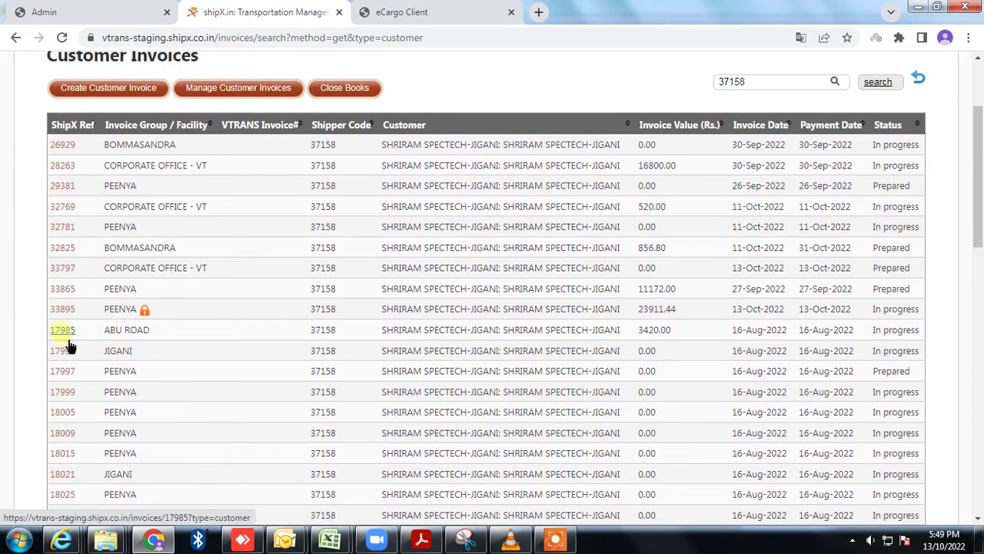
pyautogui.scroll(2, 146, 367)
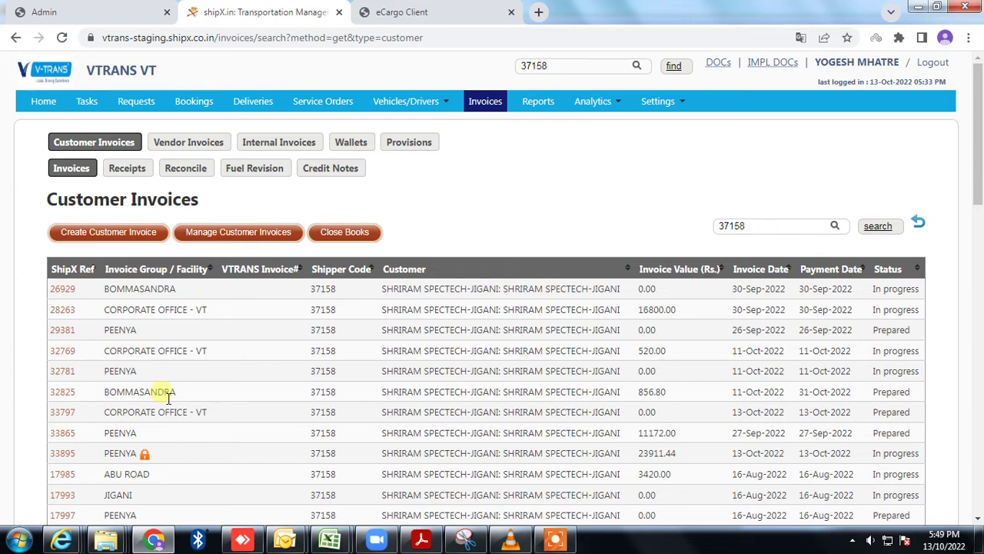
pyautogui.scroll(-1, 164, 394)
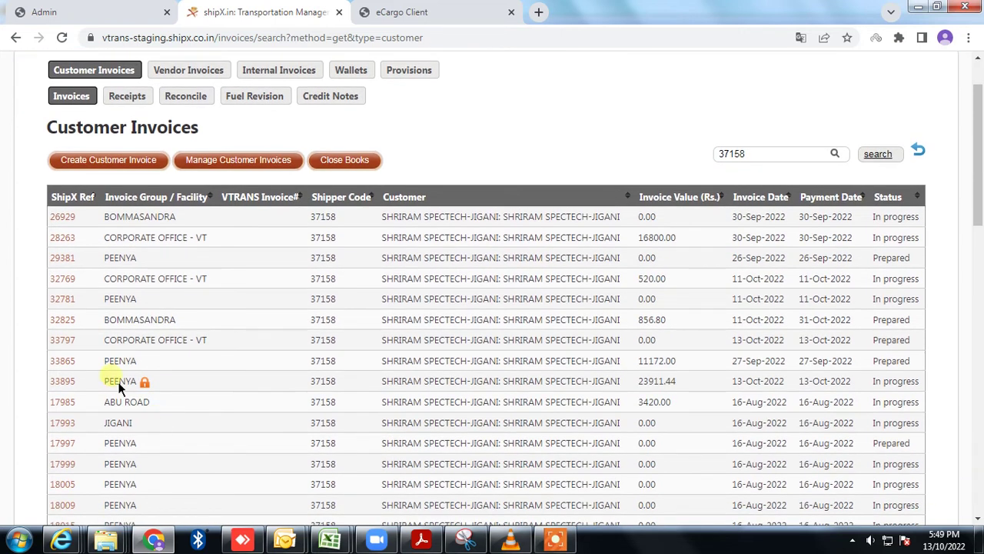
pyautogui.click(65, 403)
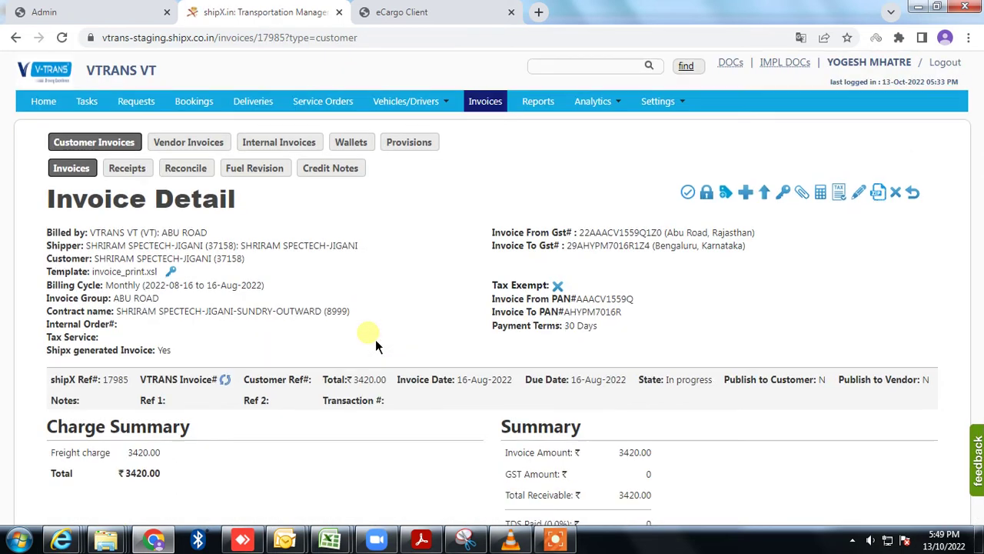
pyautogui.scroll(-1, 364, 286)
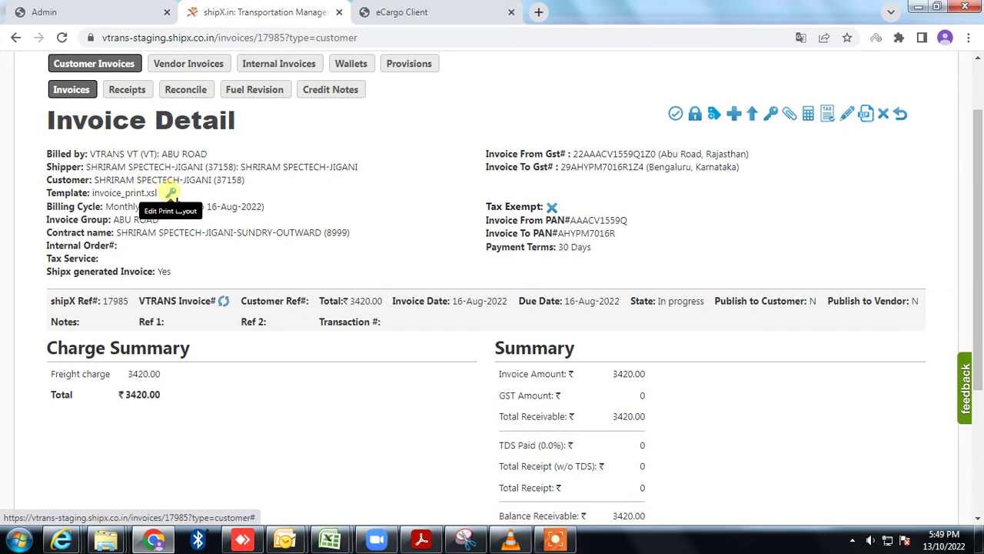
pyautogui.scroll(-3, 394, 283)
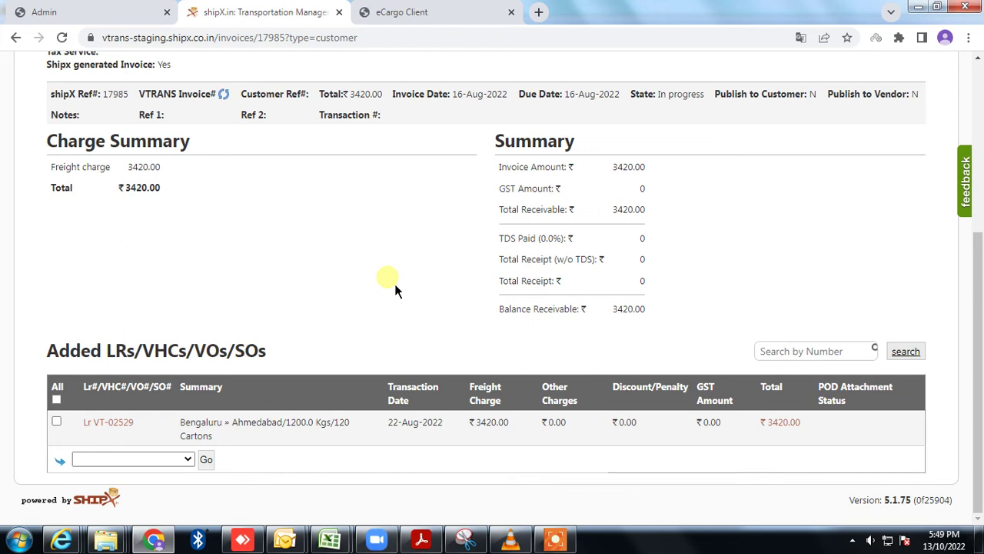
pyautogui.scroll(1, 395, 284)
pyautogui.scroll(-1, 394, 284)
pyautogui.scroll(4, 177, 430)
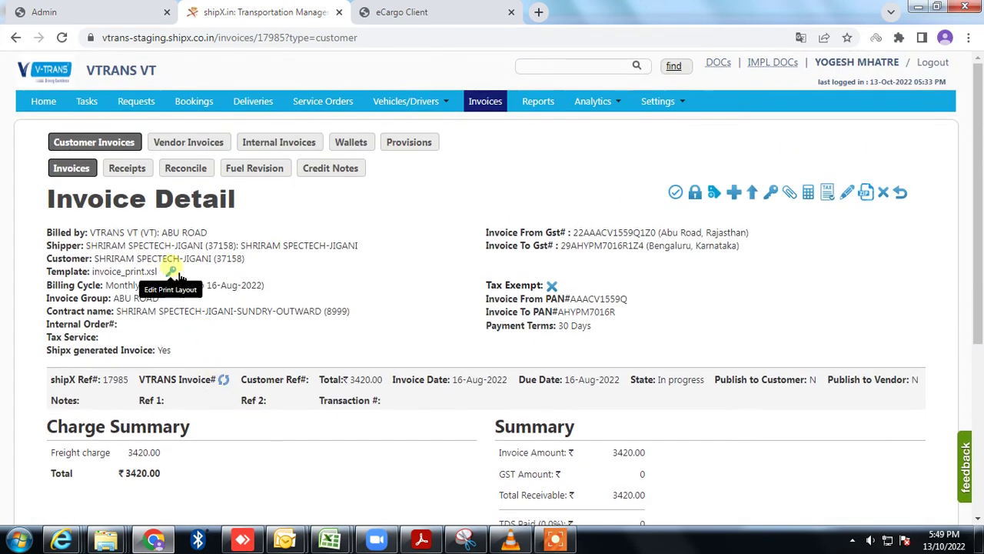
# Step: Set the invoice's print layout to To bill Invoice(Email) and submit the change
pyautogui.click(177, 270)
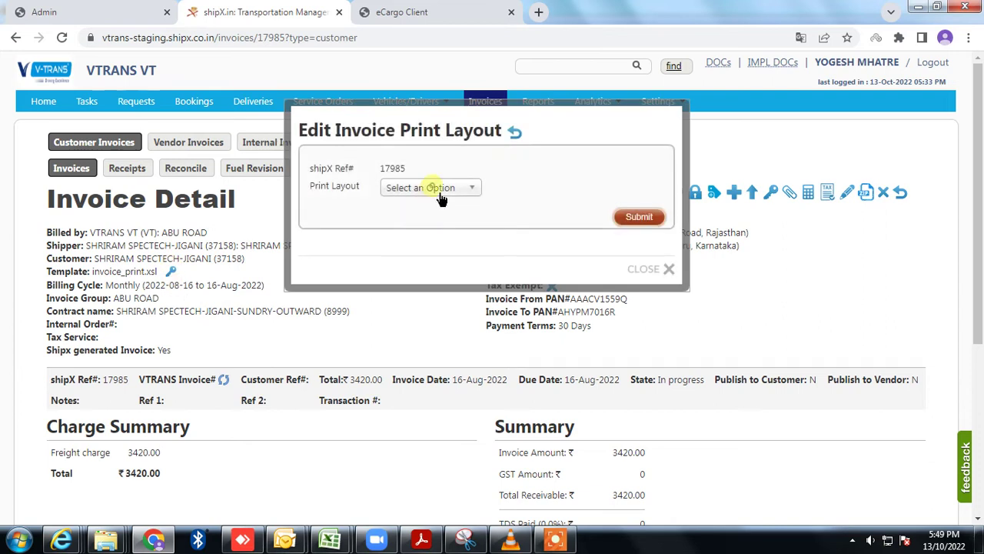
pyautogui.click(442, 192)
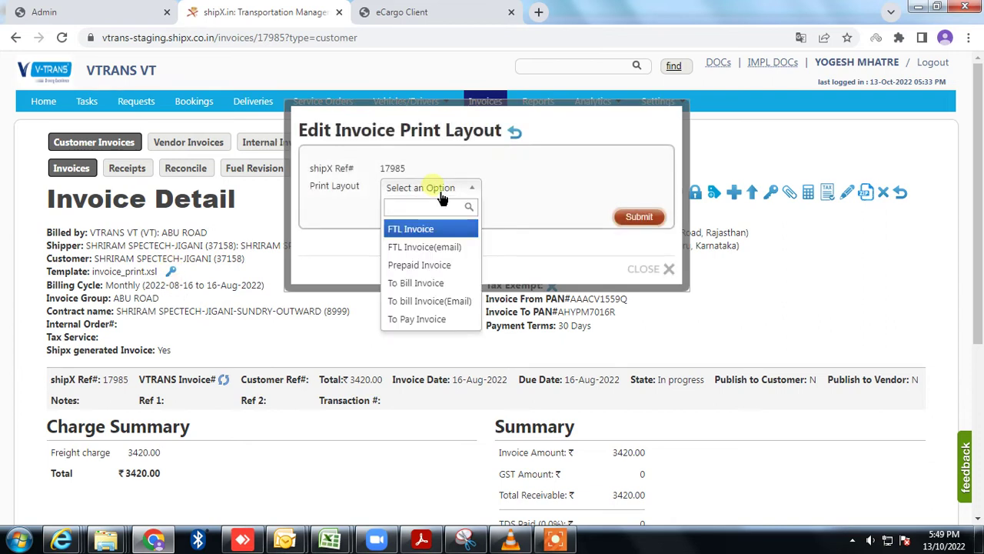
pyautogui.click(442, 305)
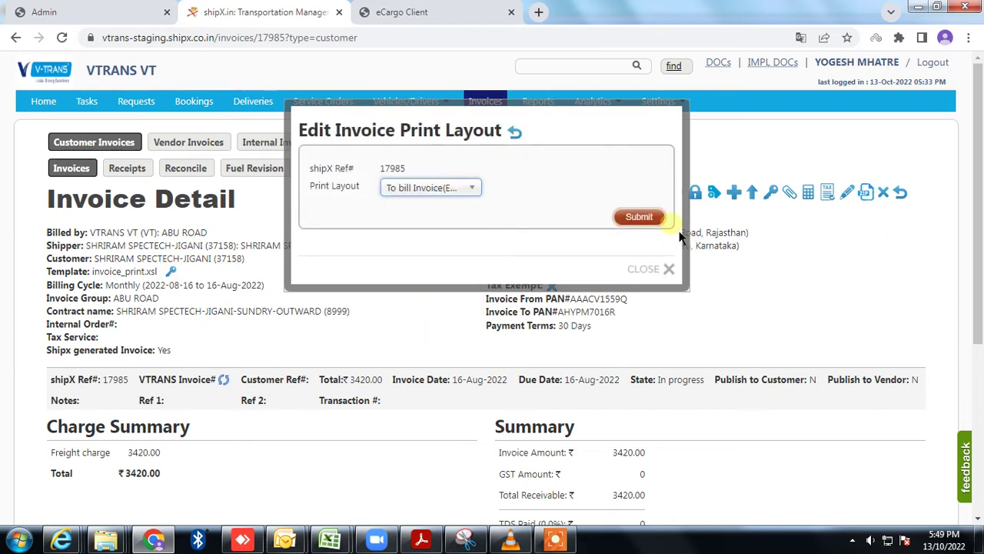
pyautogui.click(654, 229)
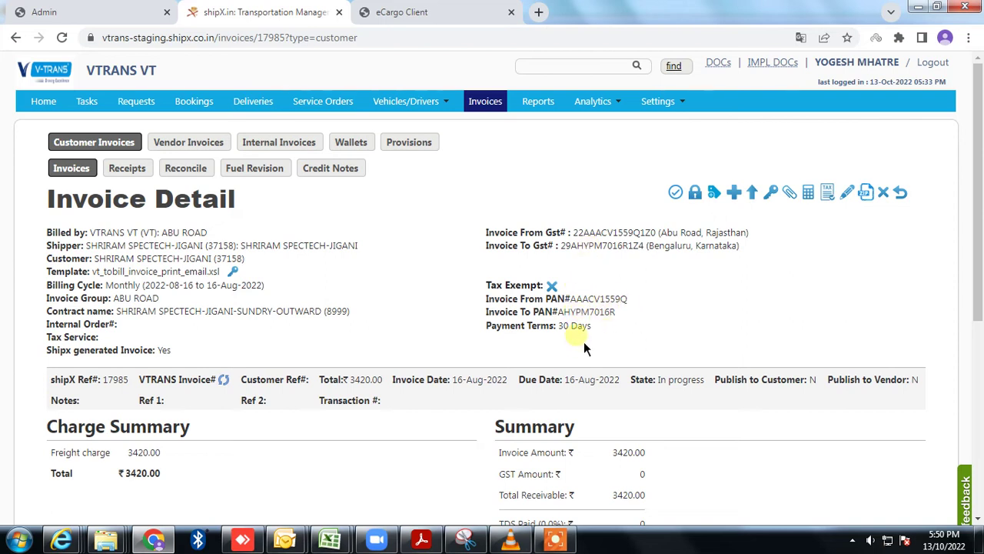
# Step: Check the payment terms shown in the invoice's details
pyautogui.moveTo(560, 326); pyautogui.dragTo(595, 331)
pyautogui.click(605, 336)
pyautogui.click(602, 331)
pyautogui.moveTo(559, 326); pyautogui.dragTo(593, 332)
pyautogui.click(615, 335)
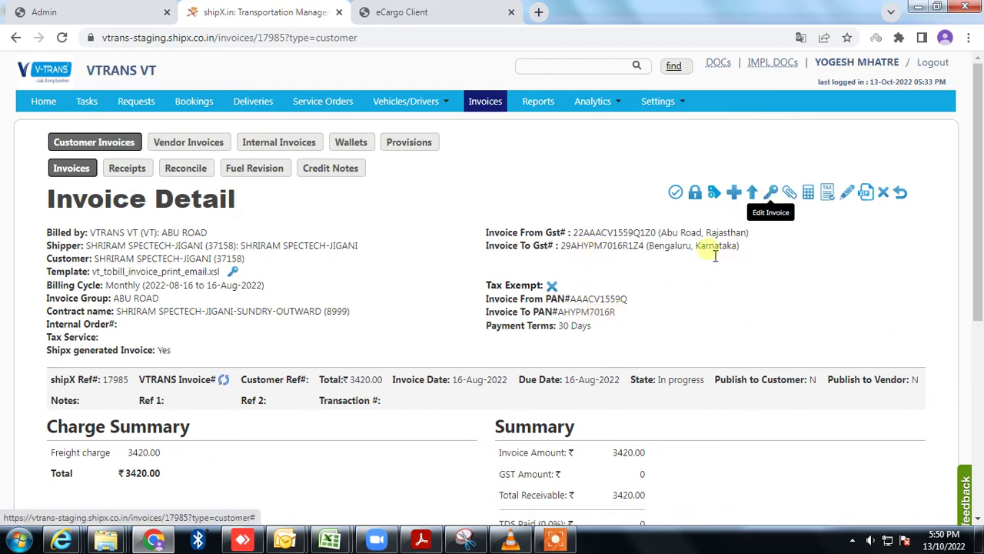
# Step: Open the invoice for editing, review its print layout, invoice date and payment terms options, and close it without submitting
pyautogui.click(775, 196)
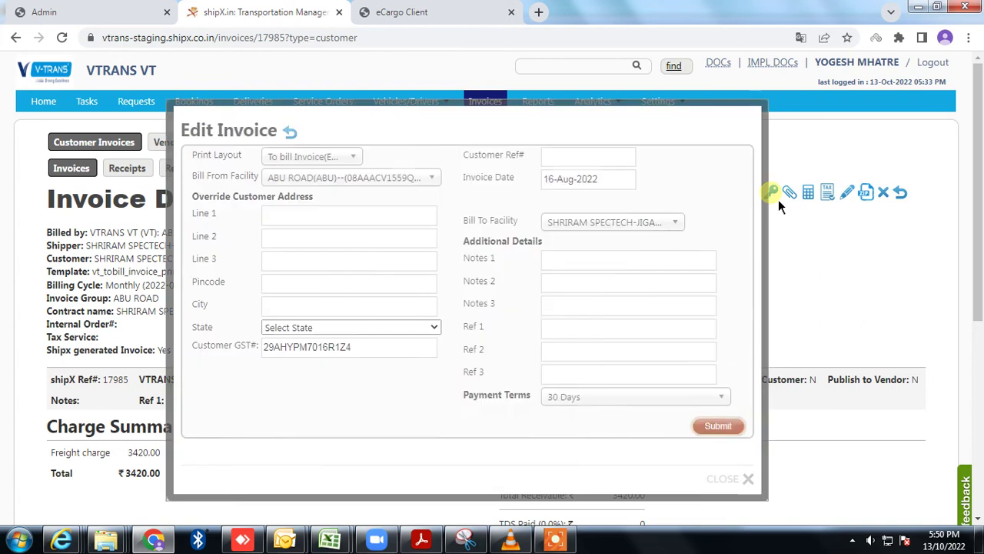
pyautogui.click(341, 167)
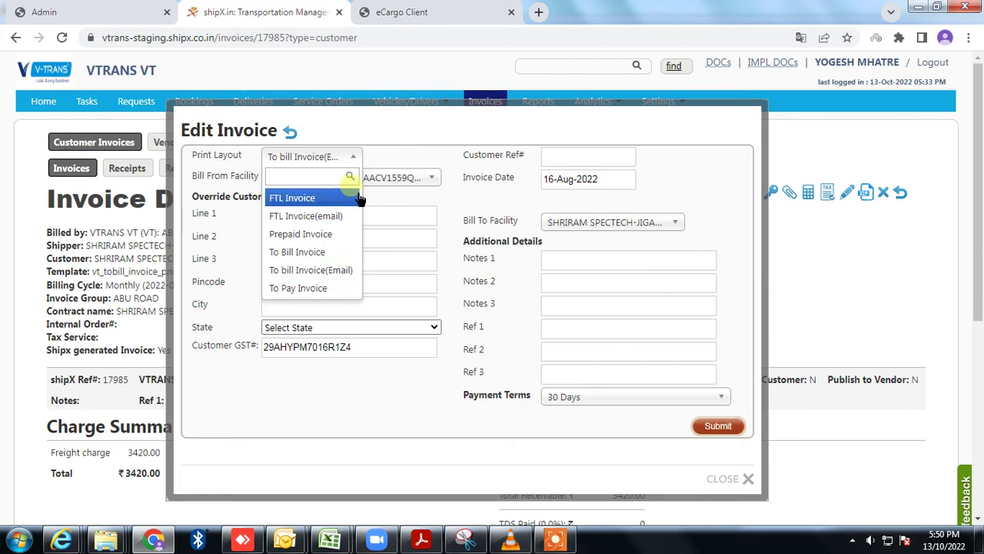
pyautogui.click(454, 205)
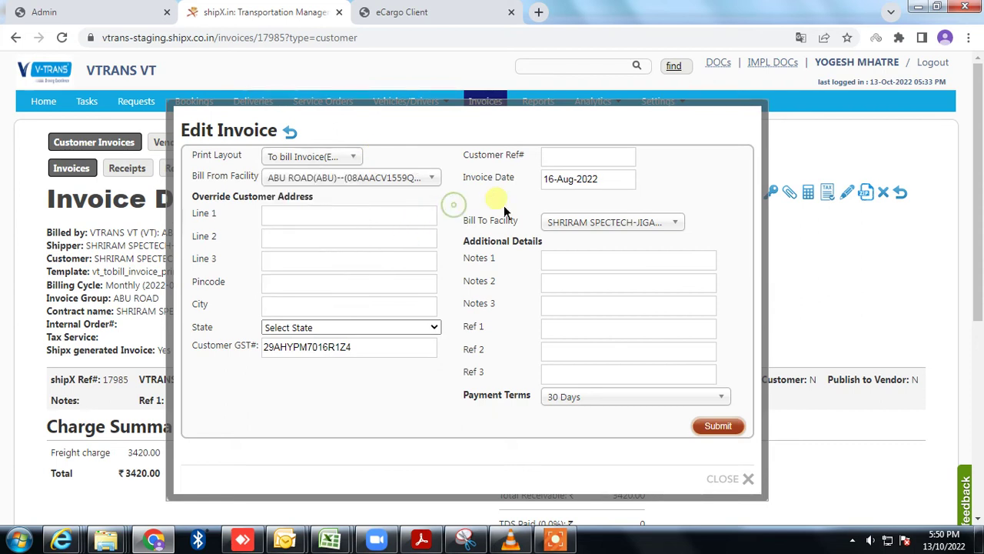
pyautogui.click(571, 179)
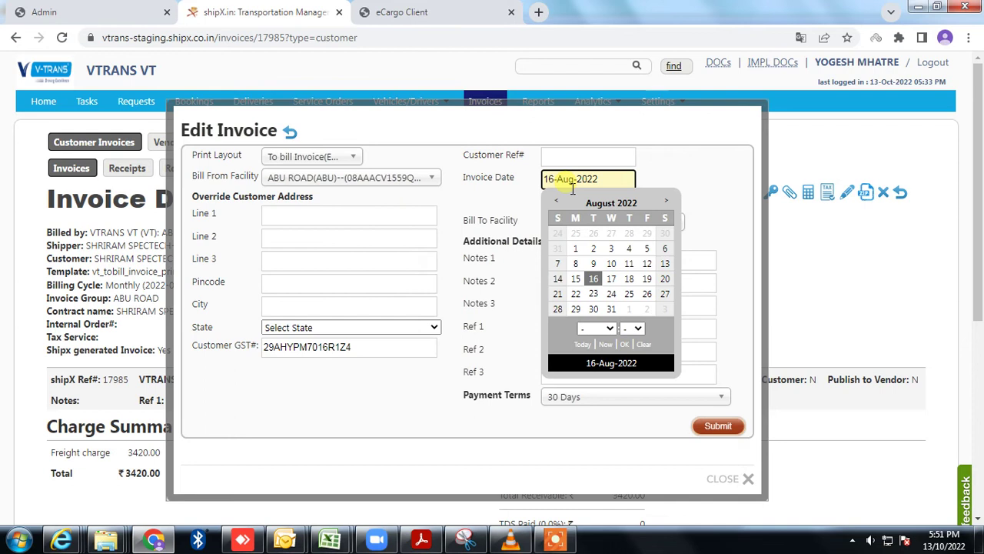
pyautogui.click(574, 191)
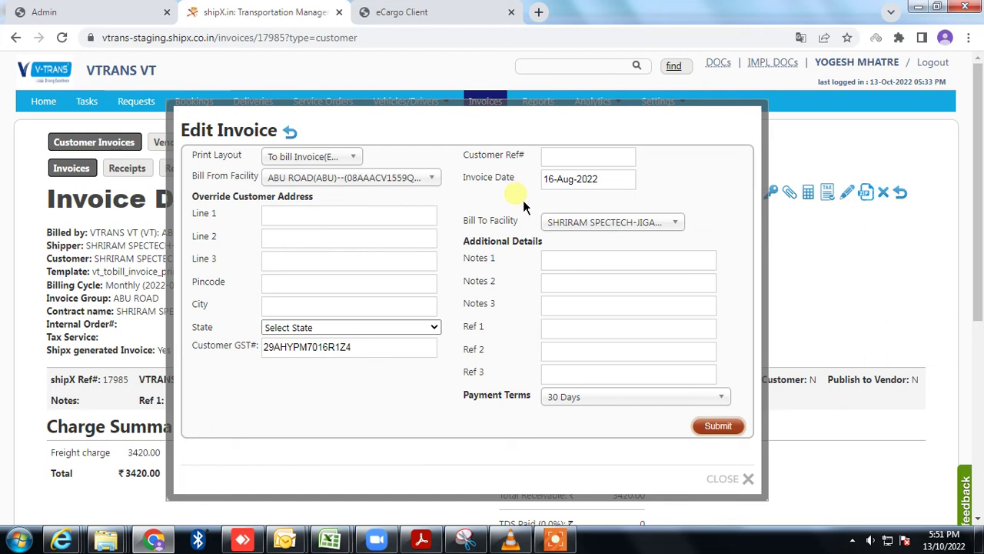
pyautogui.click(595, 401)
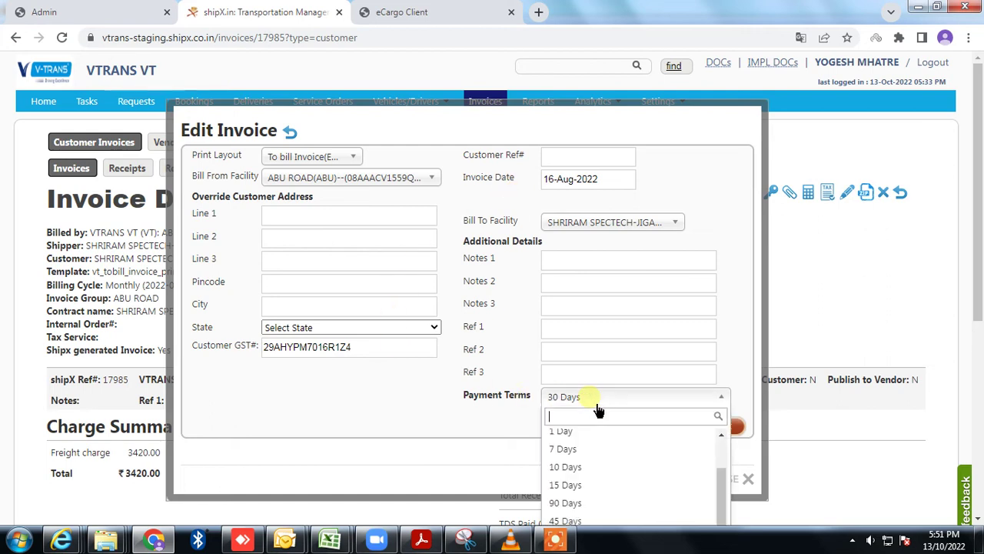
pyautogui.scroll(-2, 615, 433)
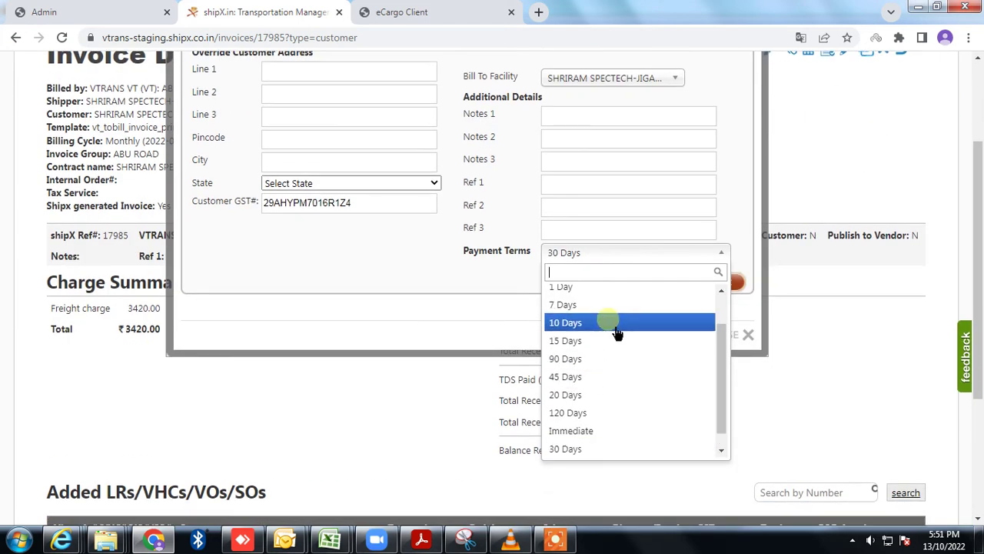
pyautogui.scroll(2, 615, 333)
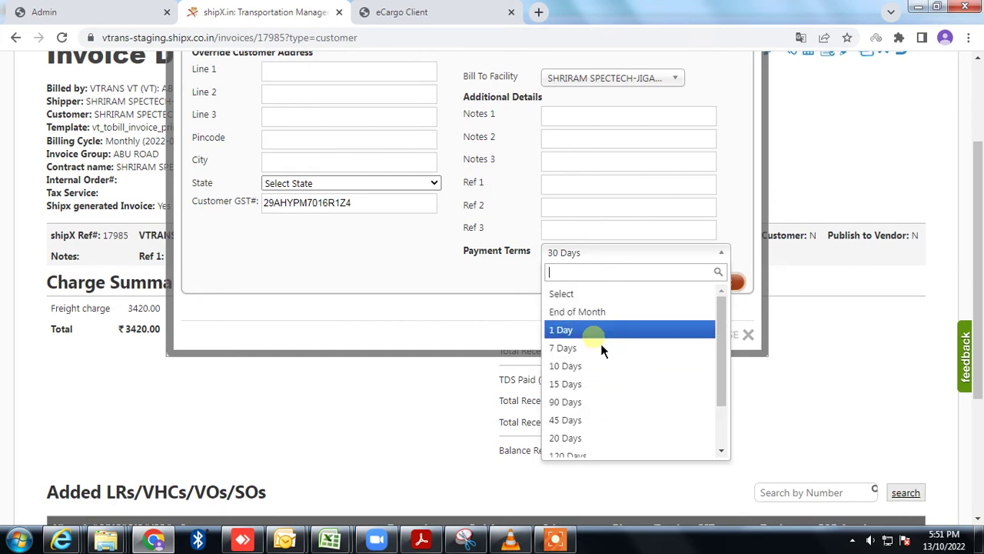
pyautogui.click(411, 250)
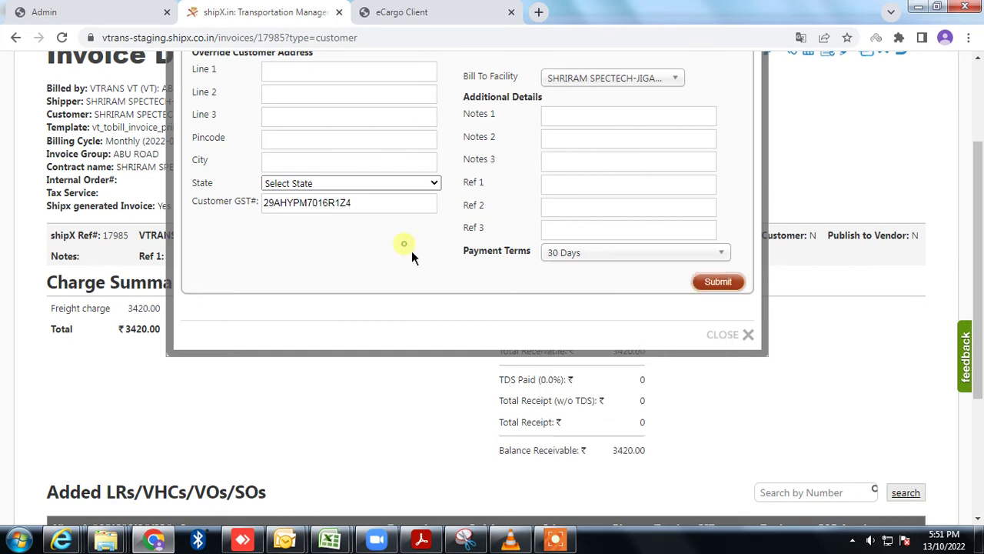
pyautogui.click(726, 336)
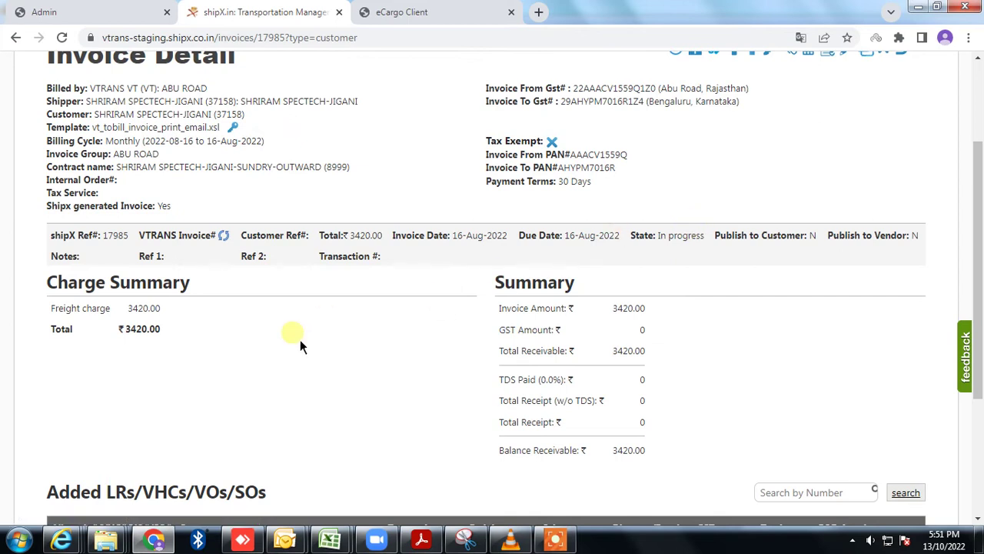
# Step: Check the current state of the invoice in its reference summary
pyautogui.scroll(-1, 372, 337)
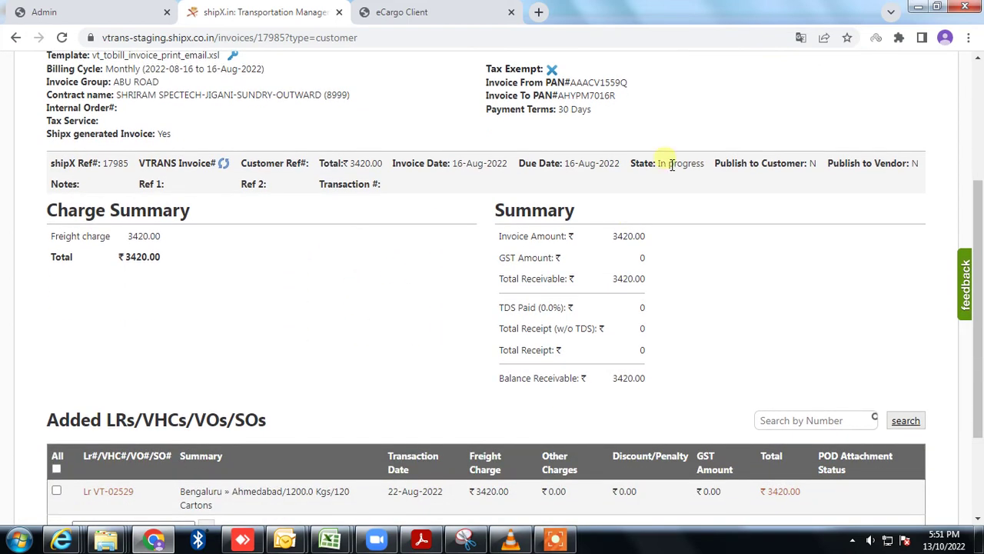
pyautogui.moveTo(658, 163); pyautogui.dragTo(709, 170)
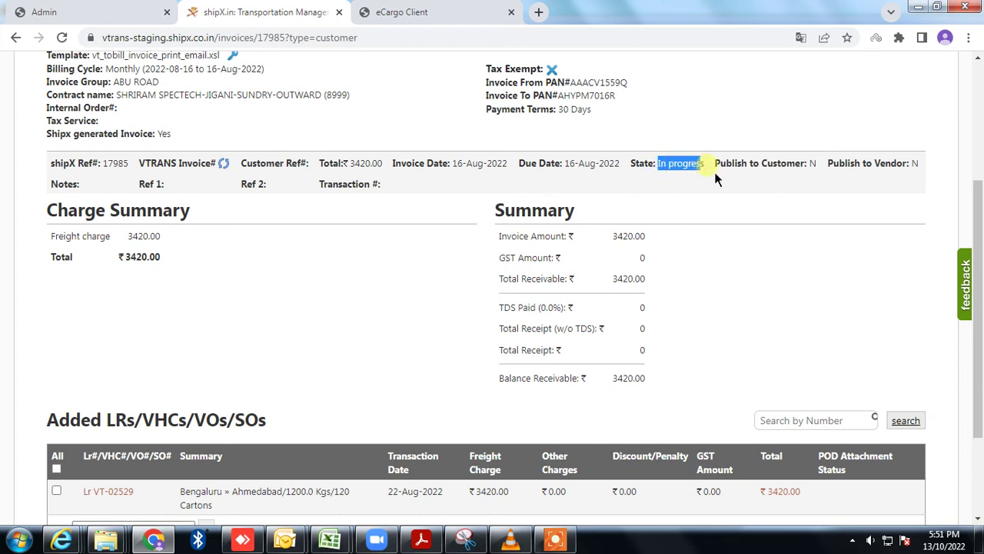
pyautogui.click(678, 183)
# Step: Open the charges of the Bengaluru to Ahmedabad LR from its total and set the ODA unit charge to 500
pyautogui.scroll(-2, 688, 184)
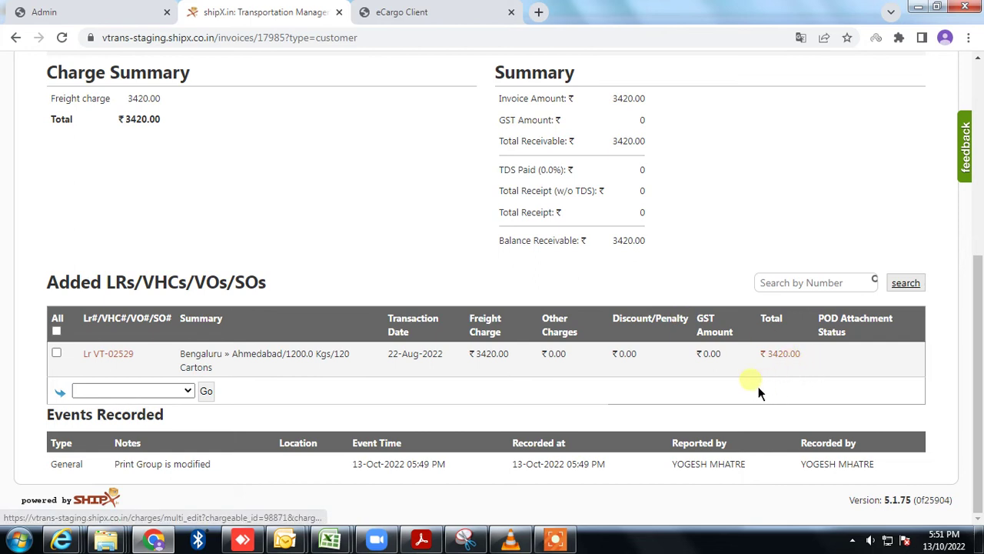
pyautogui.click(790, 362)
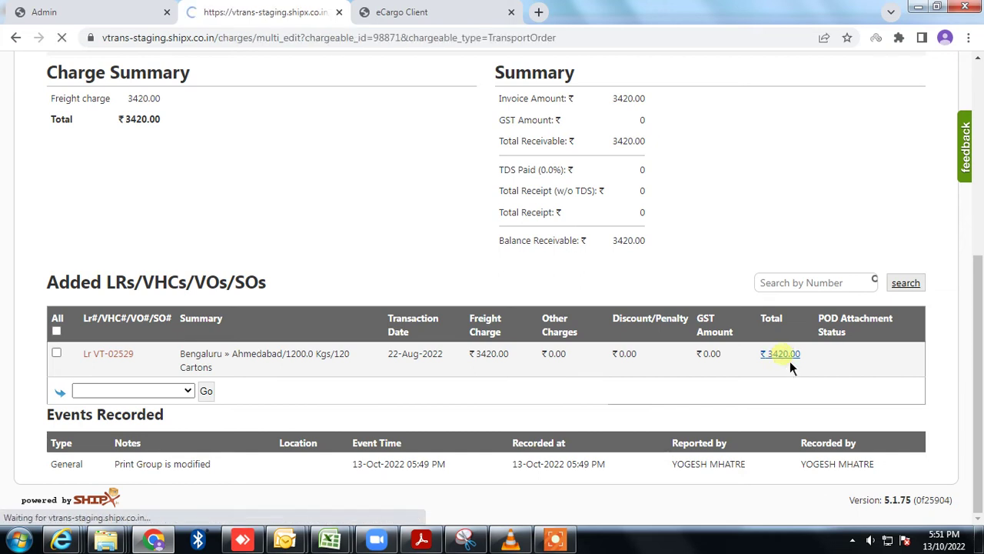
pyautogui.scroll(-2, 433, 269)
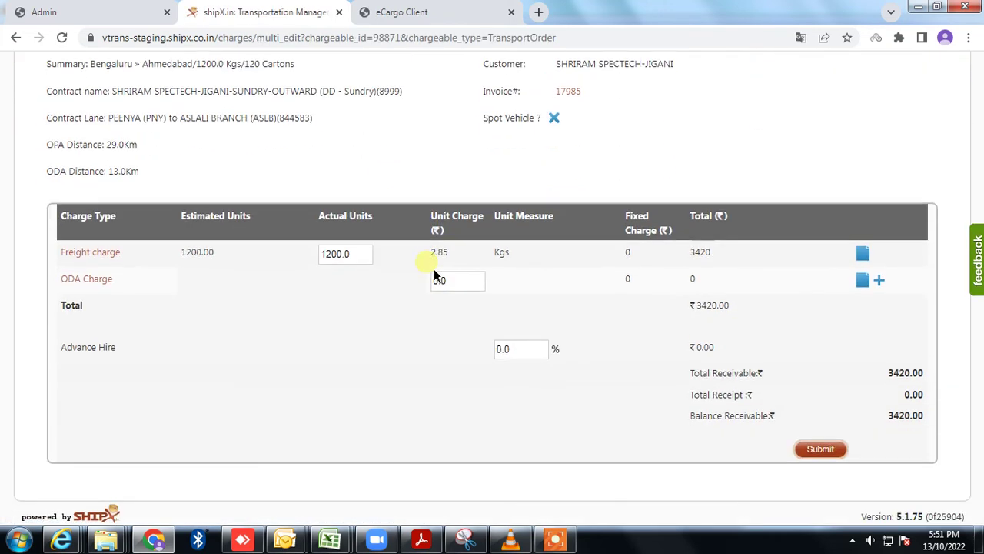
pyautogui.click(477, 283)
pyautogui.doubleClick(471, 283)
pyautogui.write('500')
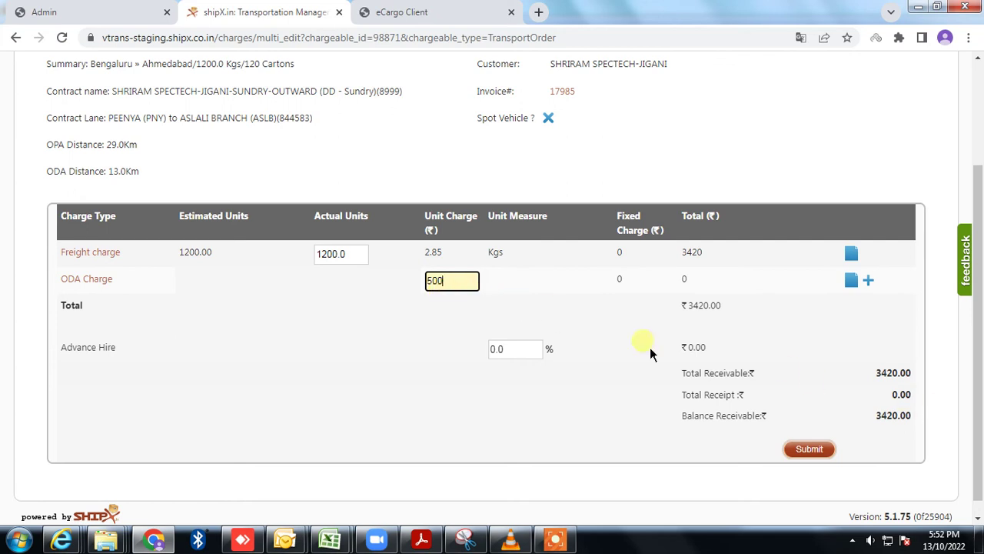
# Step: Check the recalculated total receivable and submit the LR's charges
pyautogui.click(895, 374)
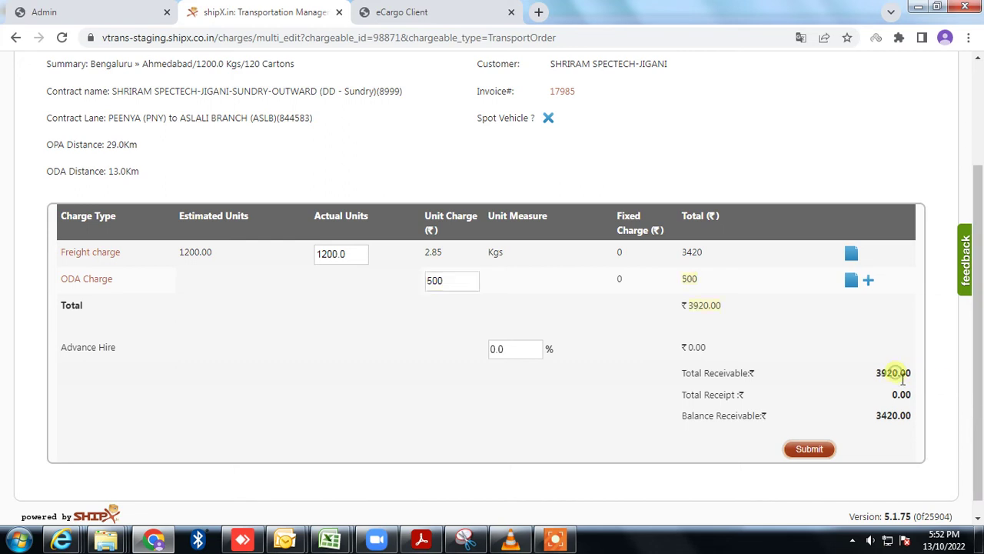
pyautogui.moveTo(893, 377); pyautogui.dragTo(919, 378)
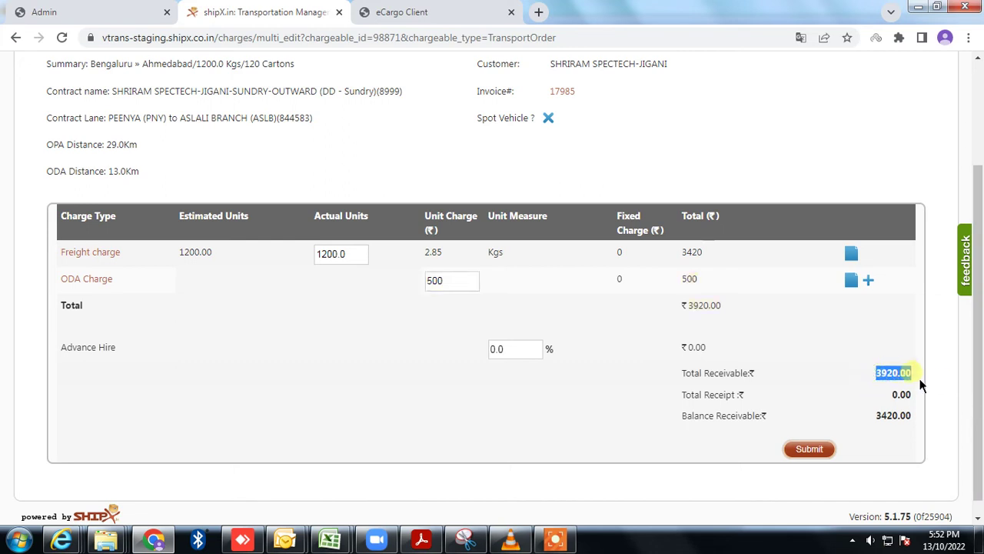
pyautogui.click(842, 378)
pyautogui.click(812, 459)
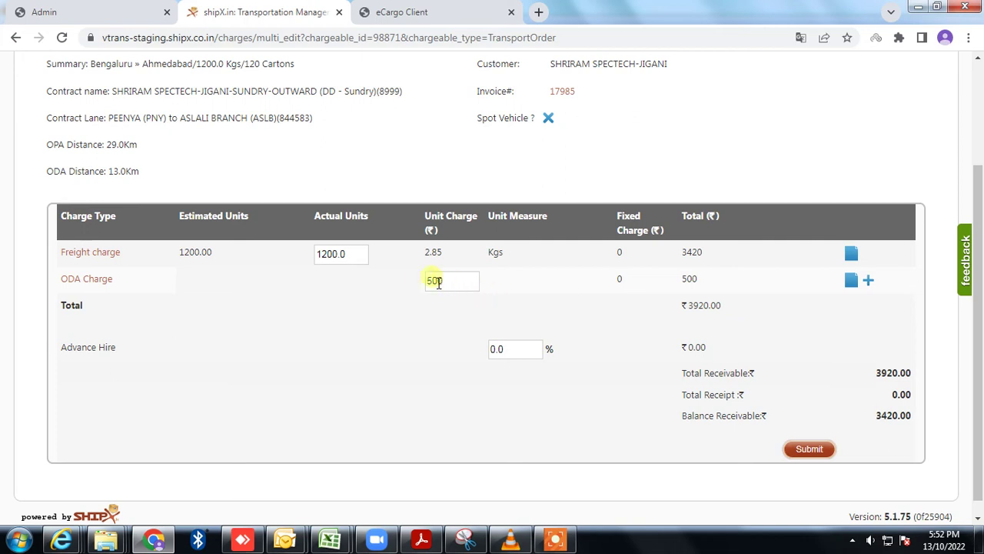
pyautogui.click(821, 457)
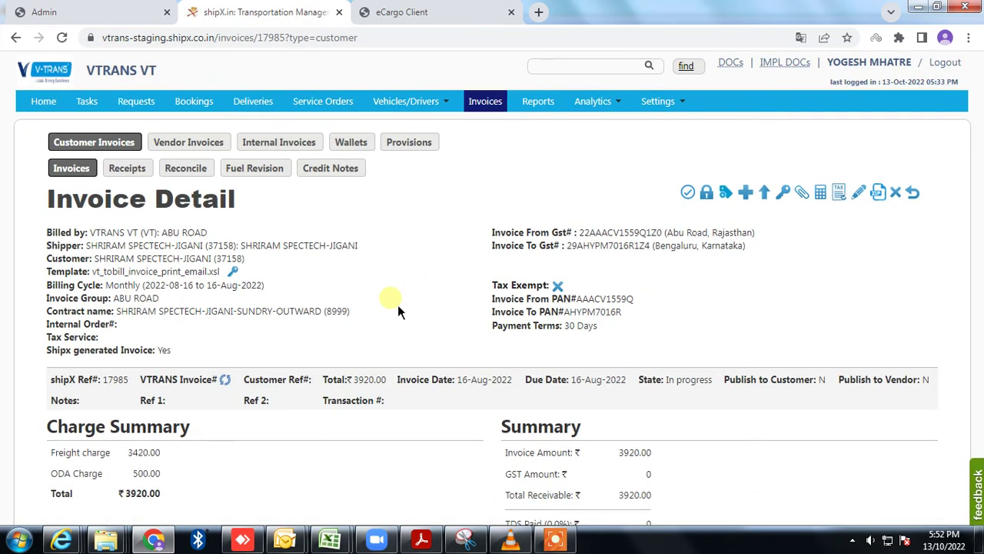
# Step: Review the invoice's updated charges and added LR, and prepare the invoice
pyautogui.scroll(-5, 395, 303)
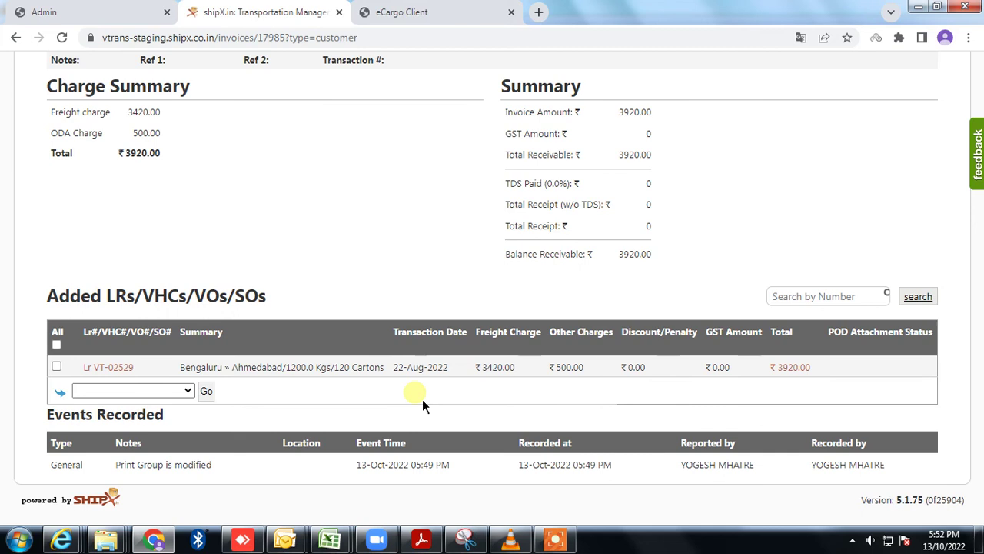
pyautogui.scroll(5, 338, 414)
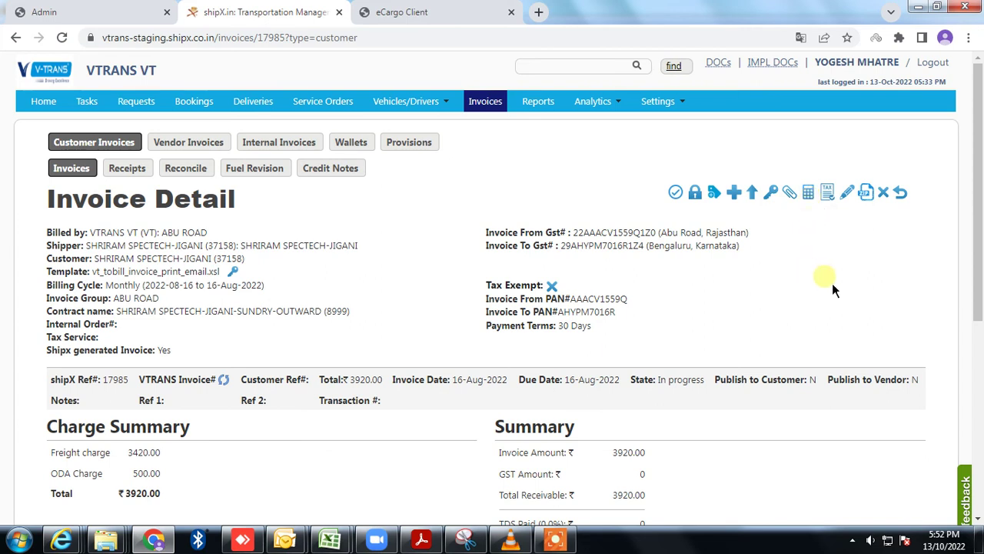
pyautogui.click(811, 194)
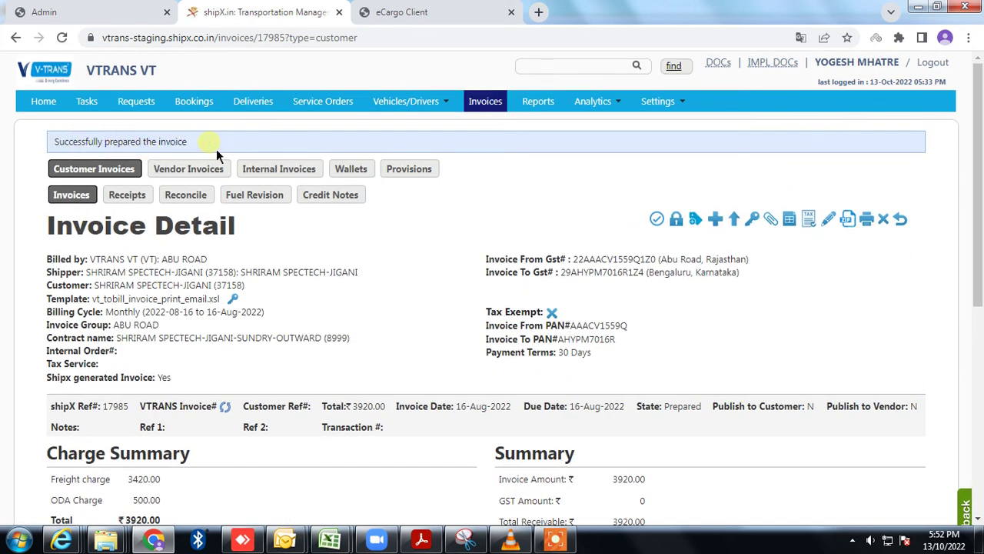
# Step: Examine the prepared invoice's state and its recorded events, including who reported the preparation
pyautogui.scroll(-1, 717, 418)
pyautogui.moveTo(635, 324); pyautogui.dragTo(708, 333)
pyautogui.click(715, 333)
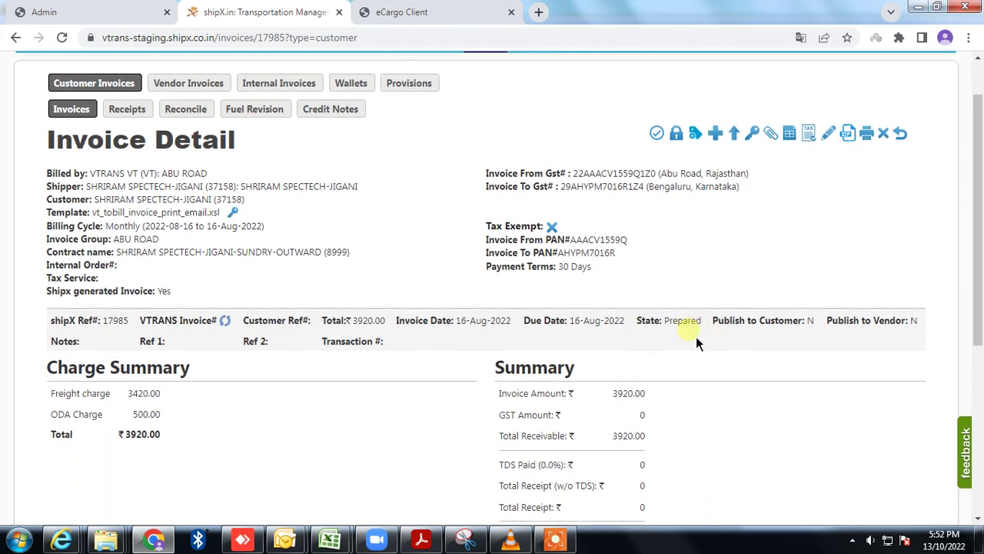
pyautogui.scroll(-4, 694, 342)
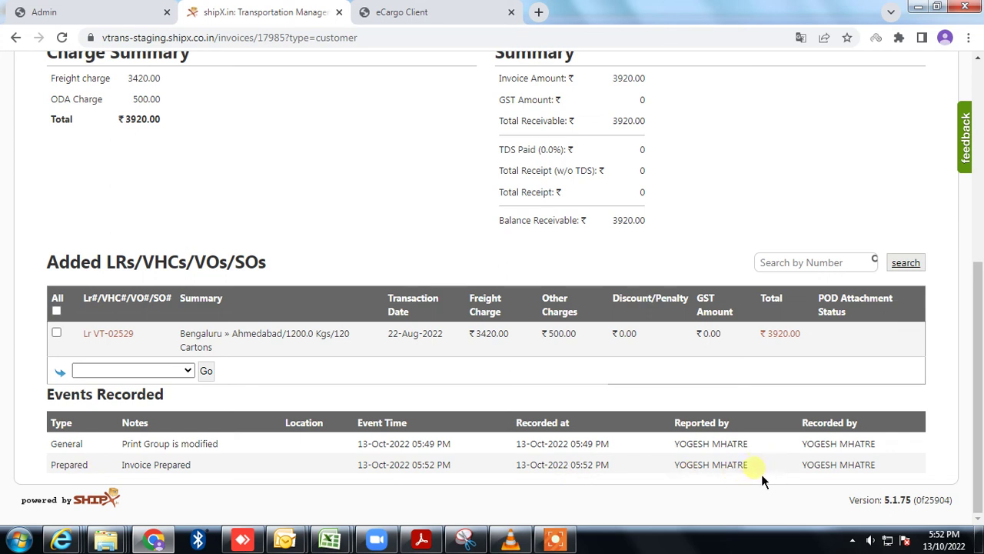
pyautogui.moveTo(761, 473); pyautogui.dragTo(681, 469)
pyautogui.click(652, 472)
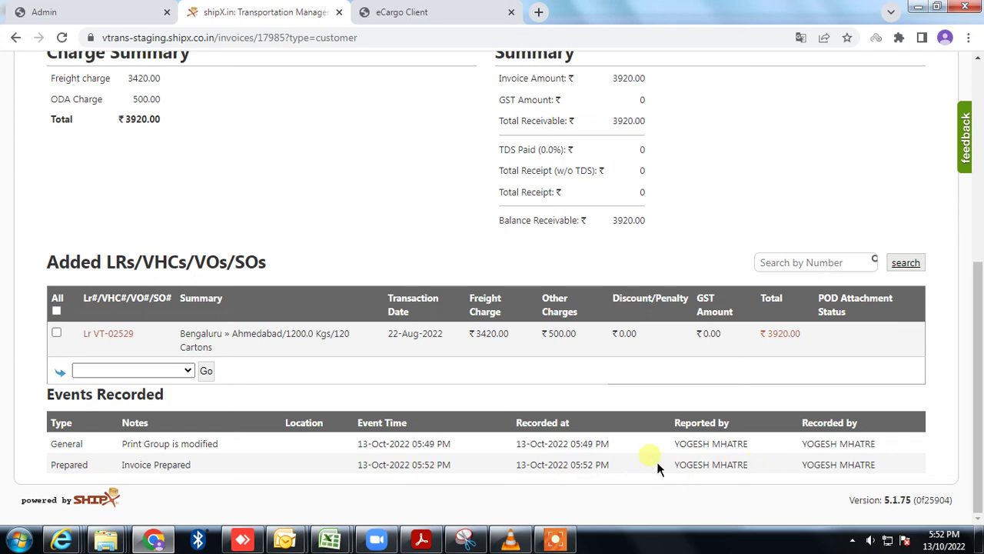
pyautogui.scroll(5, 656, 465)
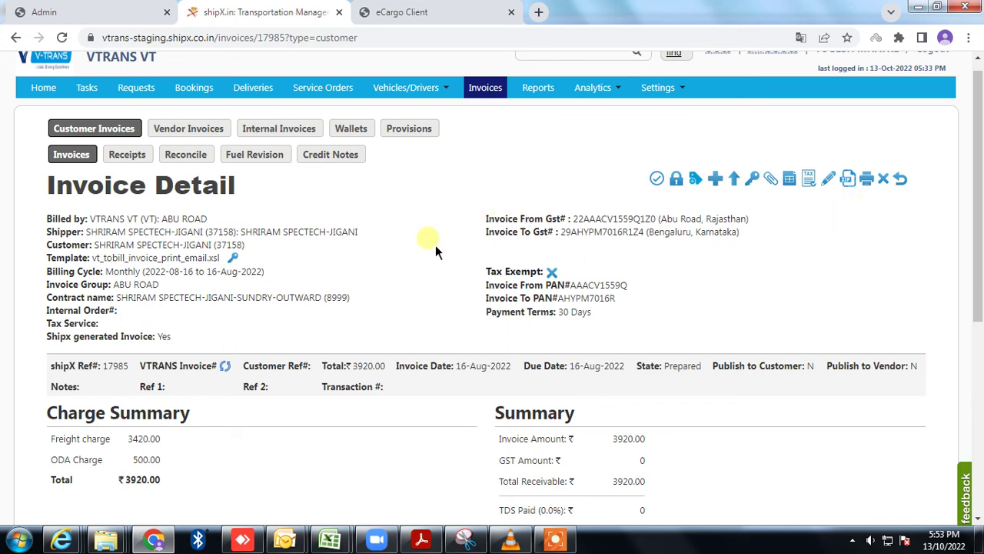
pyautogui.scroll(-2, 695, 262)
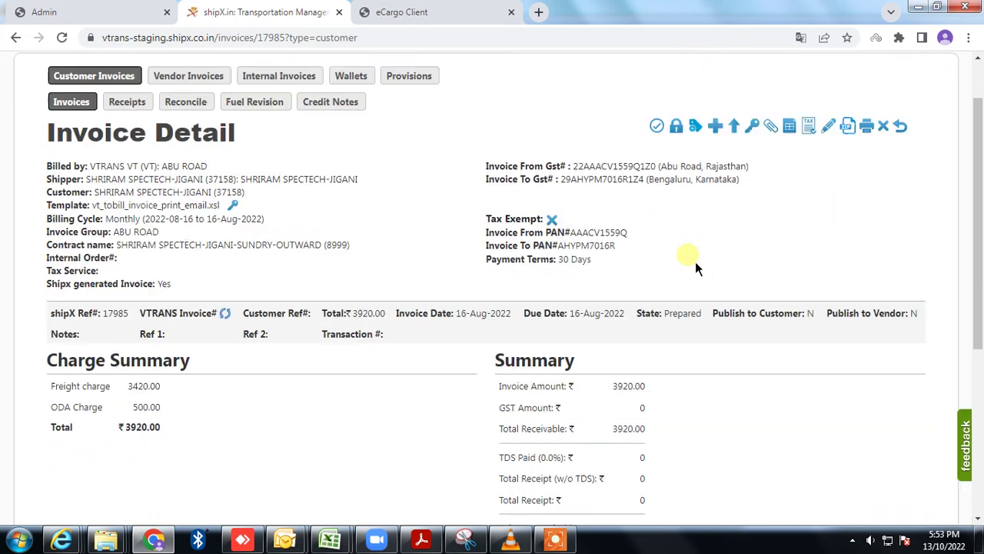